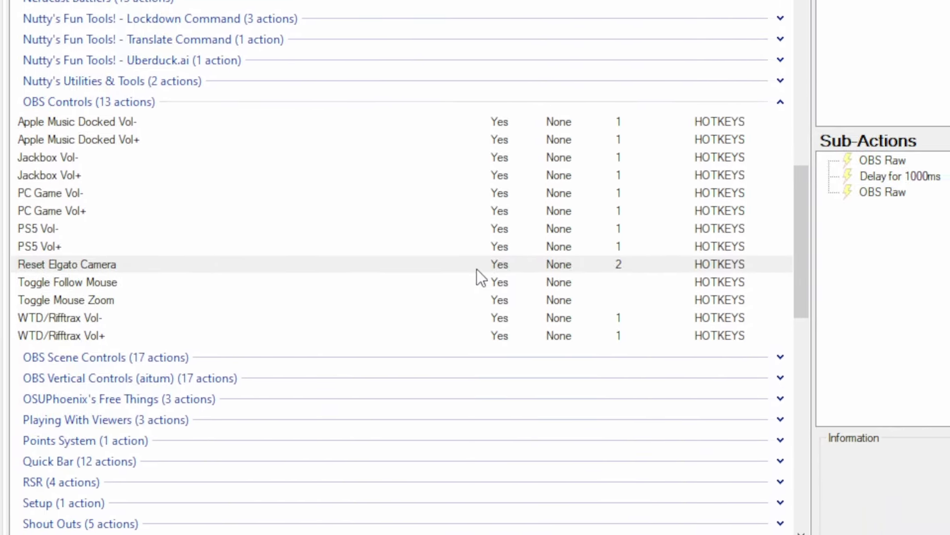
Step: Select the Reset Elgato Camera action and open its first OBS Raw sub-action for inspection
{"action": "left_click", "coordinate": [471, 316]}
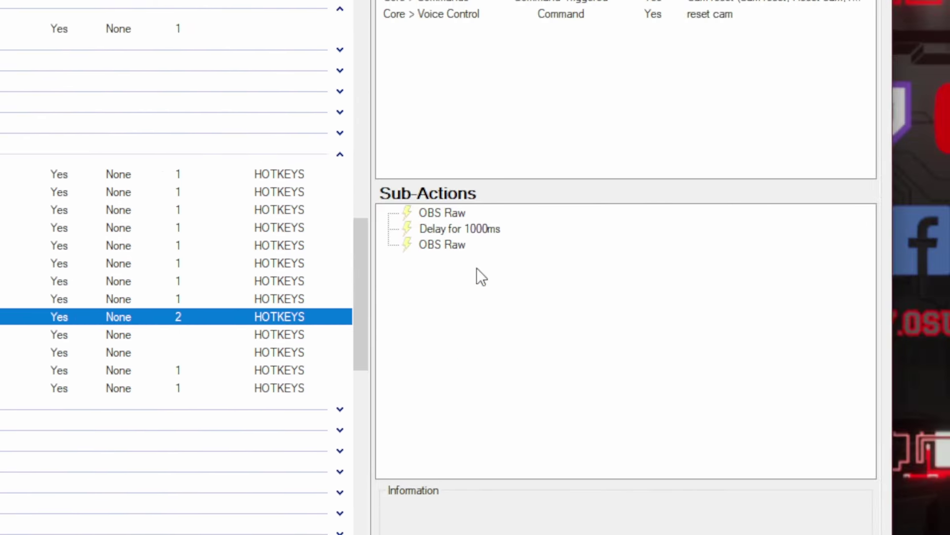
{"action": "double_click", "coordinate": [442, 212]}
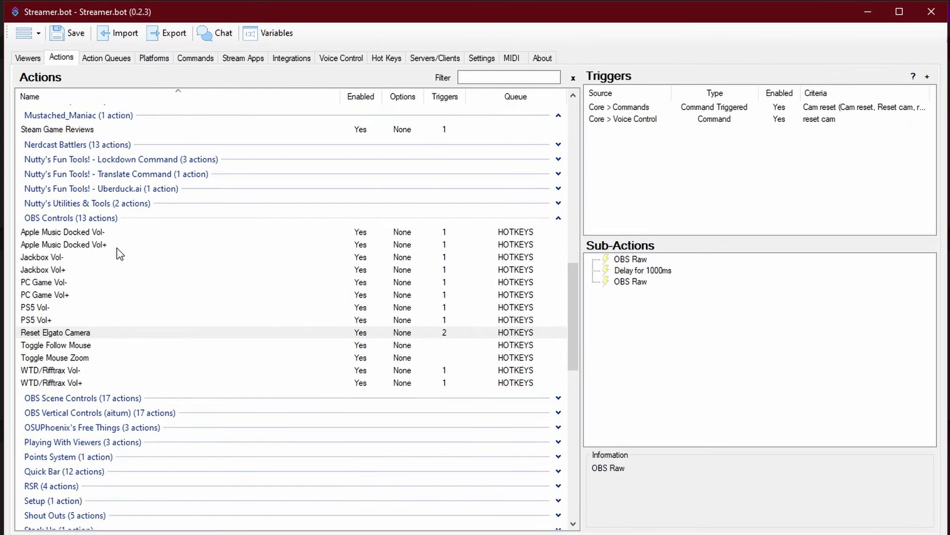
Step: Start the internal websocket server with address 127.0.0.1 and port 1388
{"action": "left_click", "coordinate": [434, 60]}
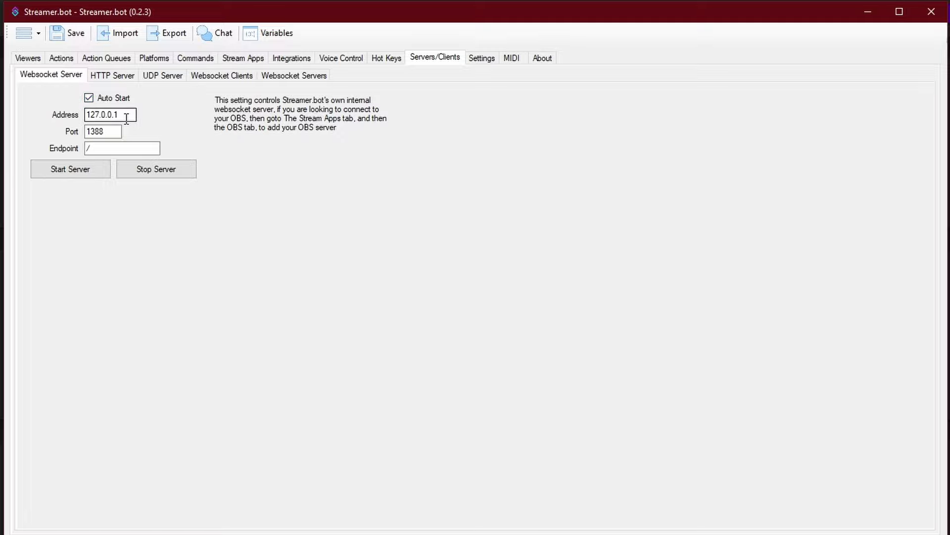
{"action": "left_click_drag", "start_coordinate": [92, 115], "coordinate": [122, 116]}
{"action": "left_click", "coordinate": [58, 168]}
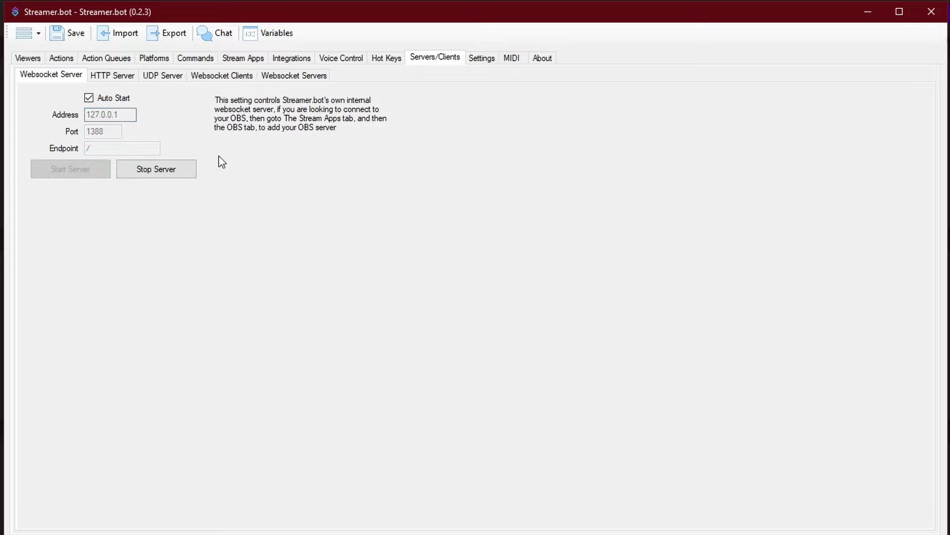
Step: Open the Streamer.bot Website integration settings
{"action": "left_click", "coordinate": [295, 58]}
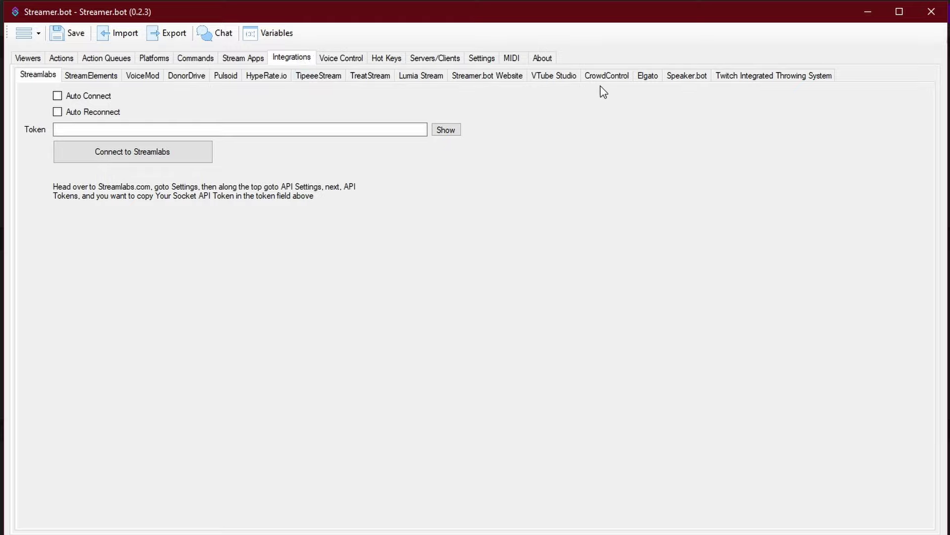
{"action": "left_click", "coordinate": [487, 76]}
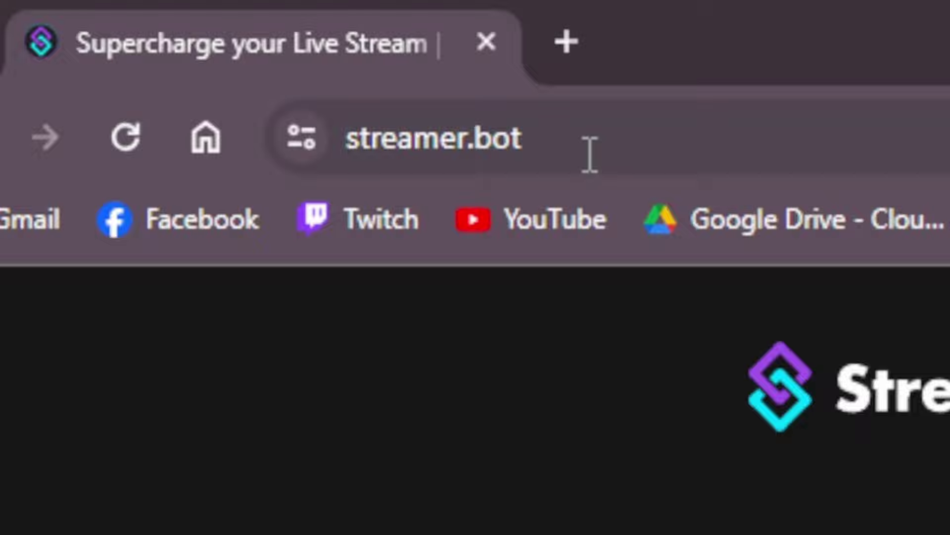
Step: Switch to the browser on the streamer.bot website and open the account menu
{"action": "double_click", "coordinate": [364, 138]}
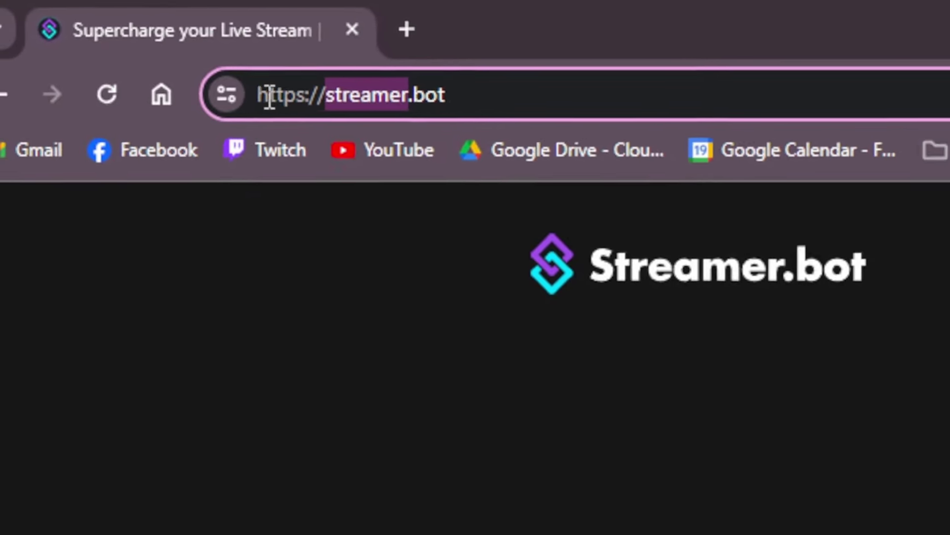
{"action": "left_click", "coordinate": [429, 343]}
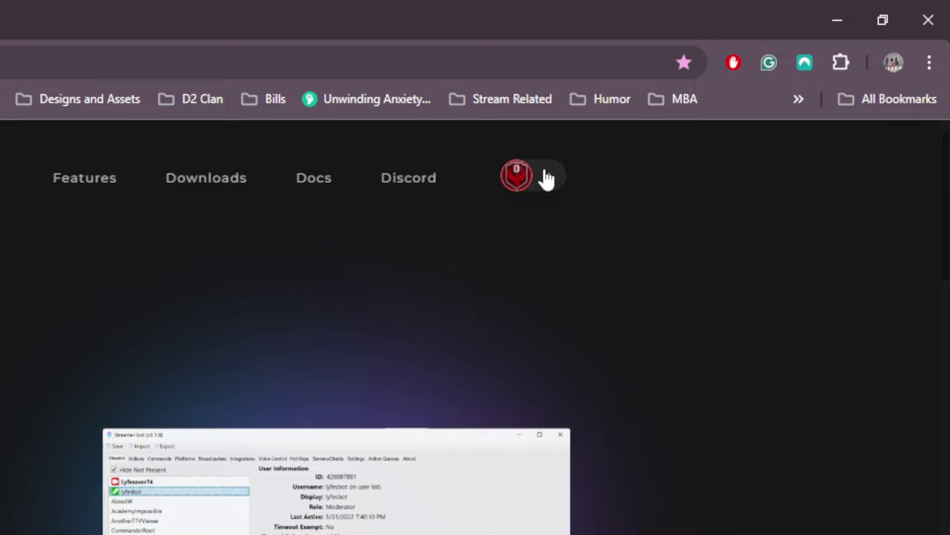
{"action": "left_click", "coordinate": [547, 180]}
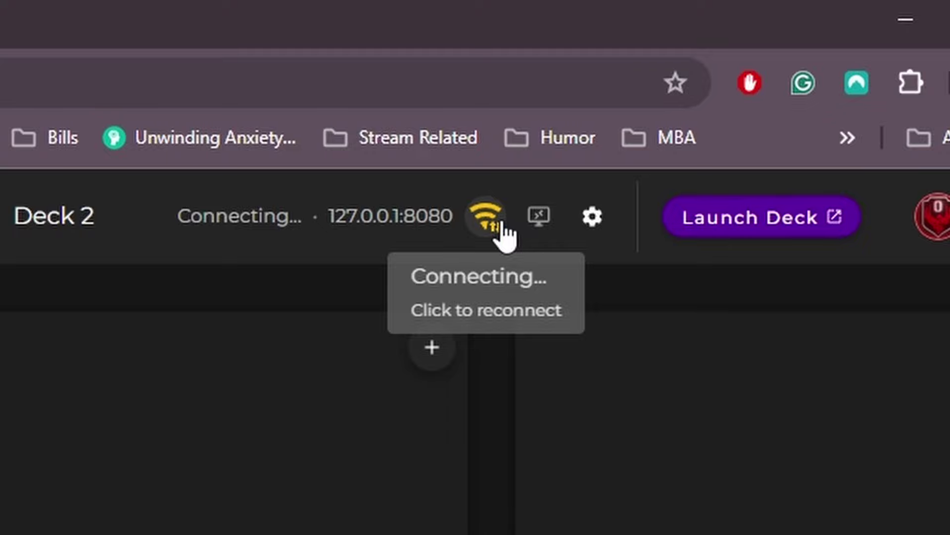
Step: Set Deck 2's Streamer.bot connection to host 127.0.0.1 and port 1388 in the deck options
{"action": "left_click_drag", "start_coordinate": [373, 218], "coordinate": [434, 218]}
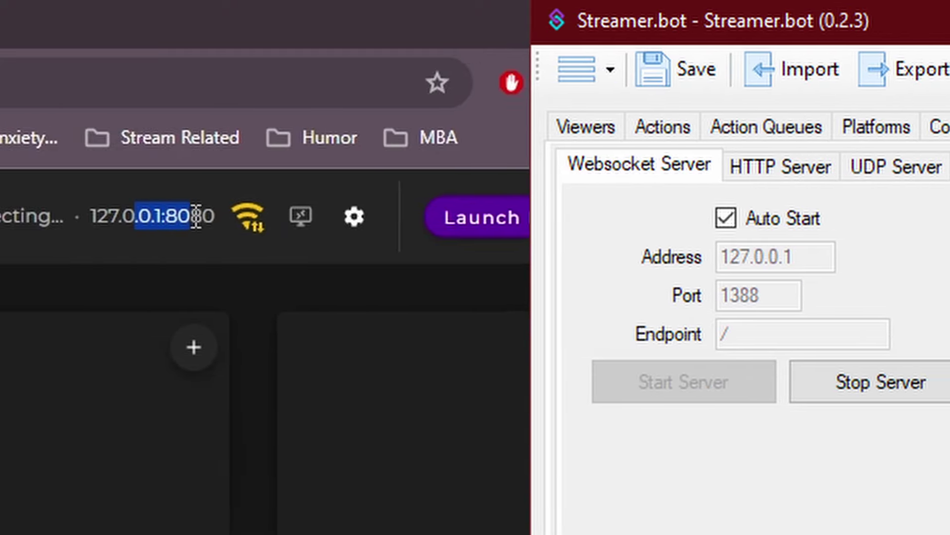
{"action": "left_click_drag", "start_coordinate": [196, 217], "coordinate": [219, 221]}
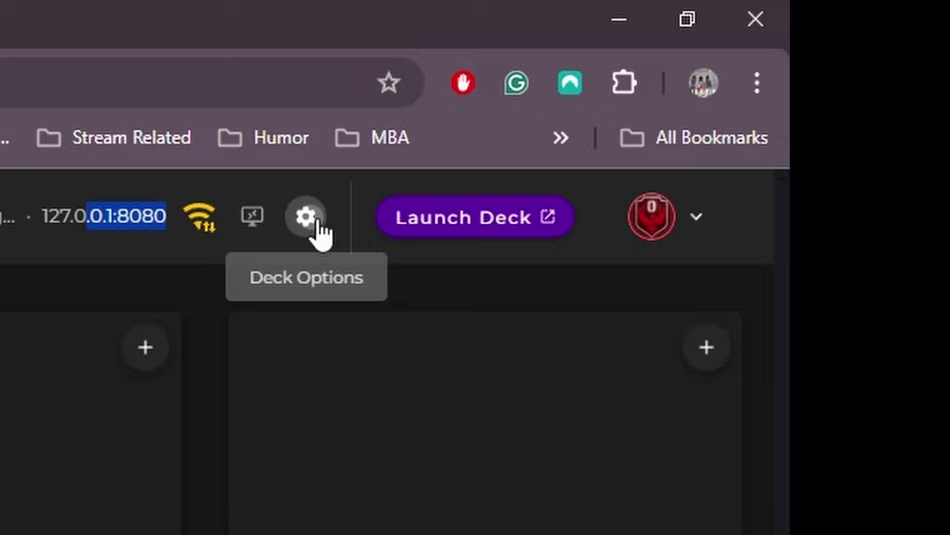
{"action": "left_click", "coordinate": [305, 216]}
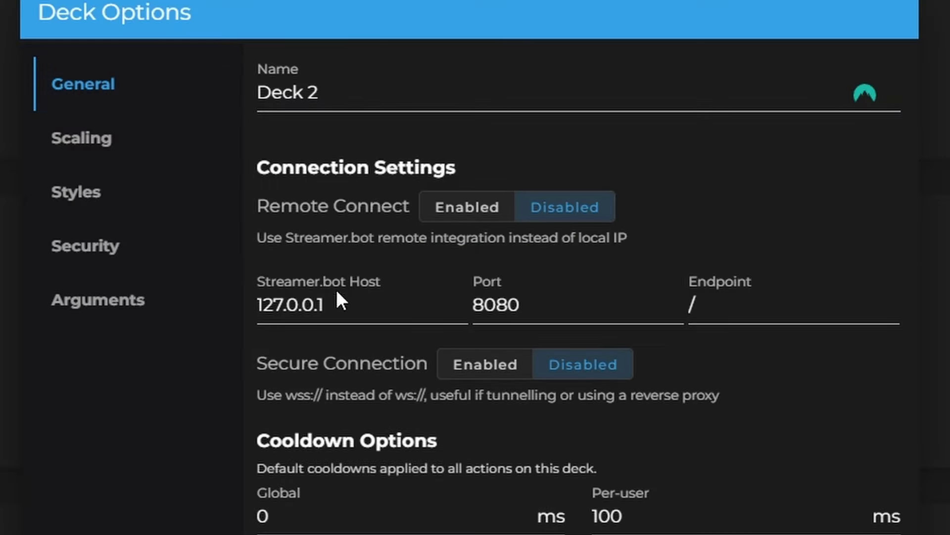
{"action": "left_click", "coordinate": [265, 303]}
{"action": "double_click", "coordinate": [266, 303]}
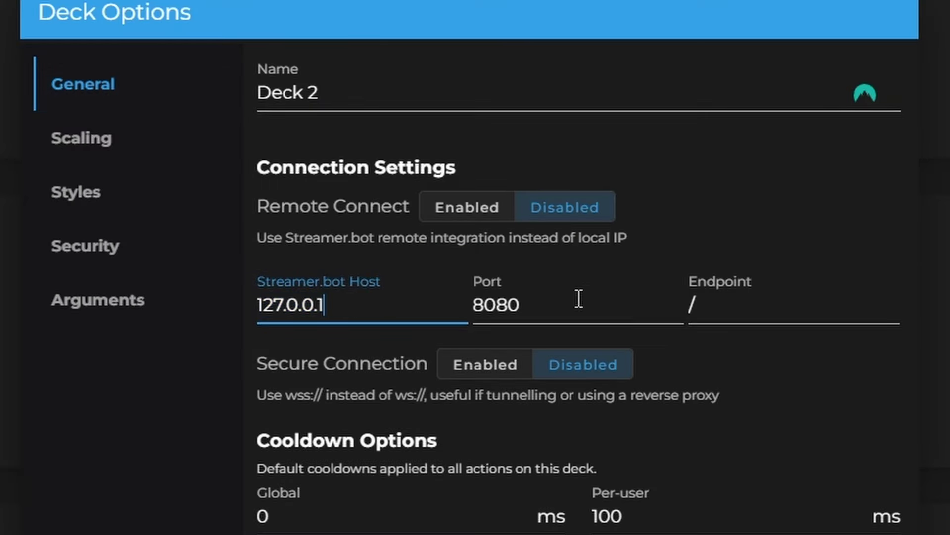
{"action": "key", "text": "Tab"}
{"action": "type", "text": "138"}
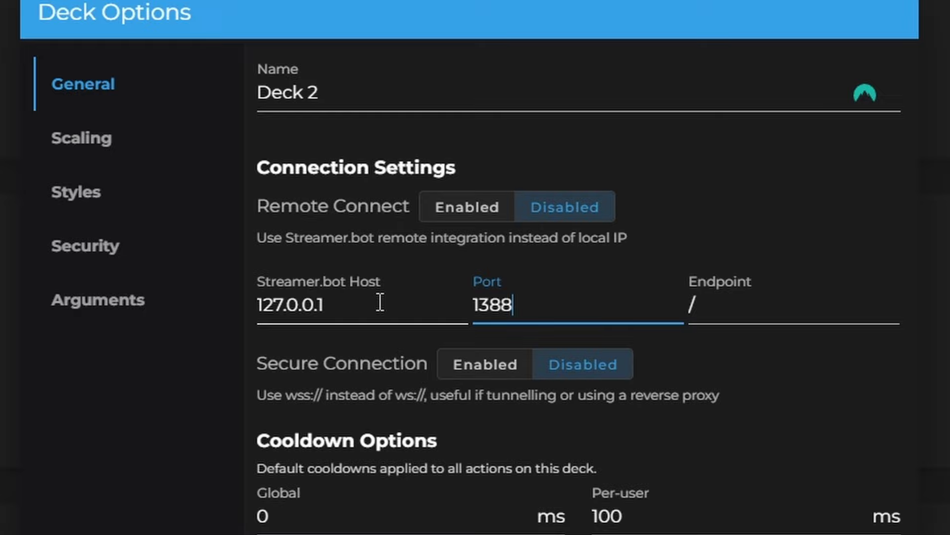
{"action": "key", "text": "Return"}
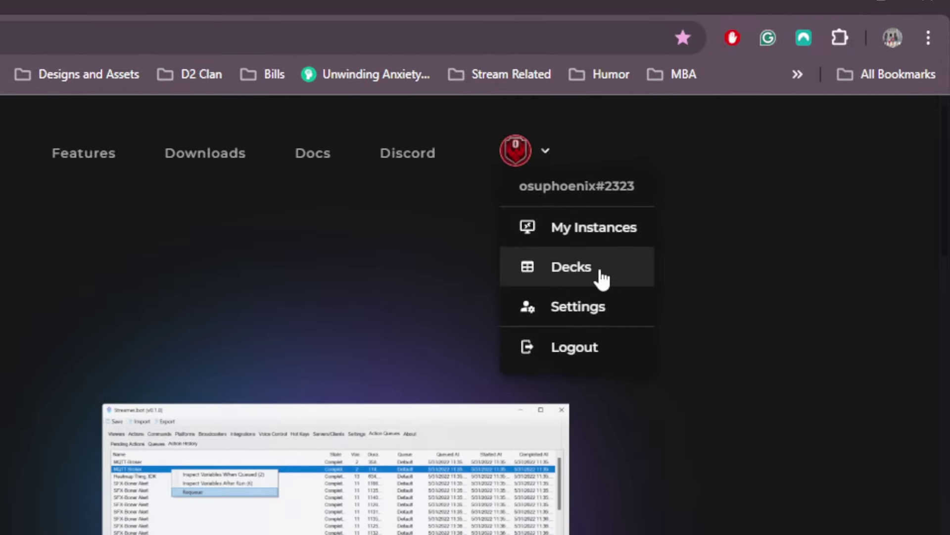
Step: Create a new deck from the Decks page and open its second top-row tile for editing
{"action": "left_click", "coordinate": [602, 277]}
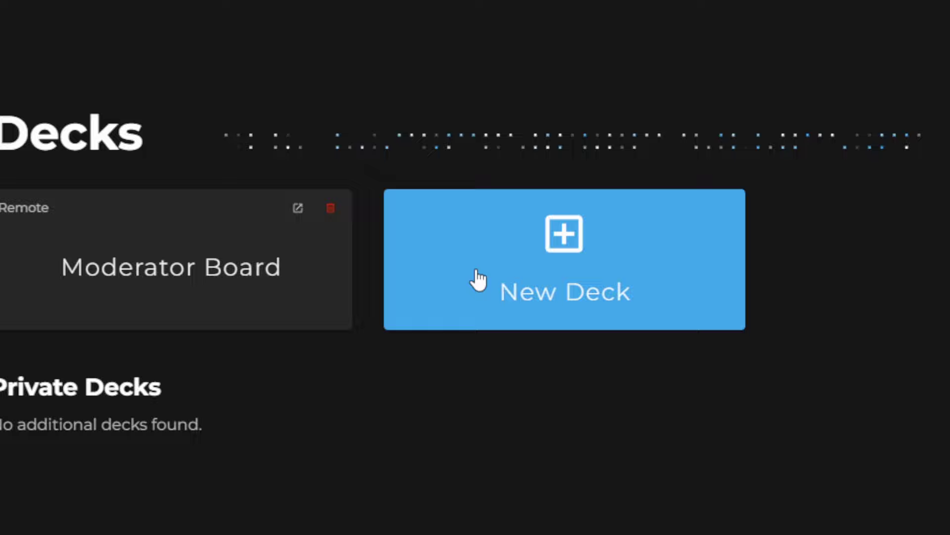
{"action": "left_click", "coordinate": [477, 272]}
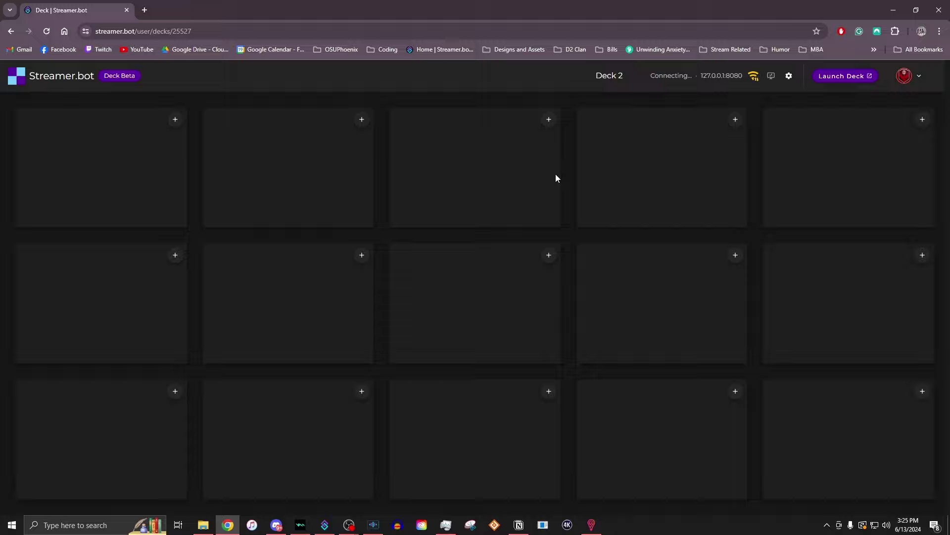
{"action": "left_click", "coordinate": [361, 123]}
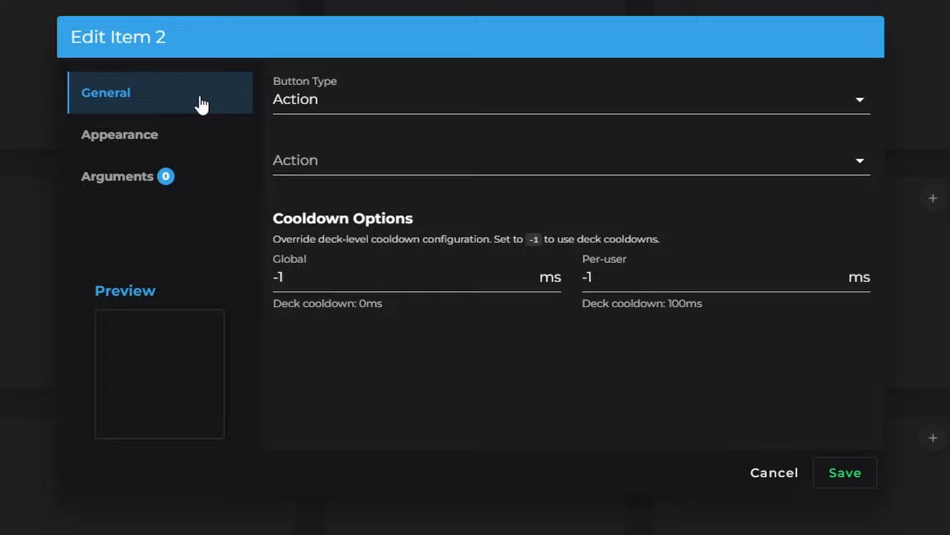
Step: Try the Action with Input button type, view its action input fields, and return the button type to Action
{"action": "left_click", "coordinate": [379, 97]}
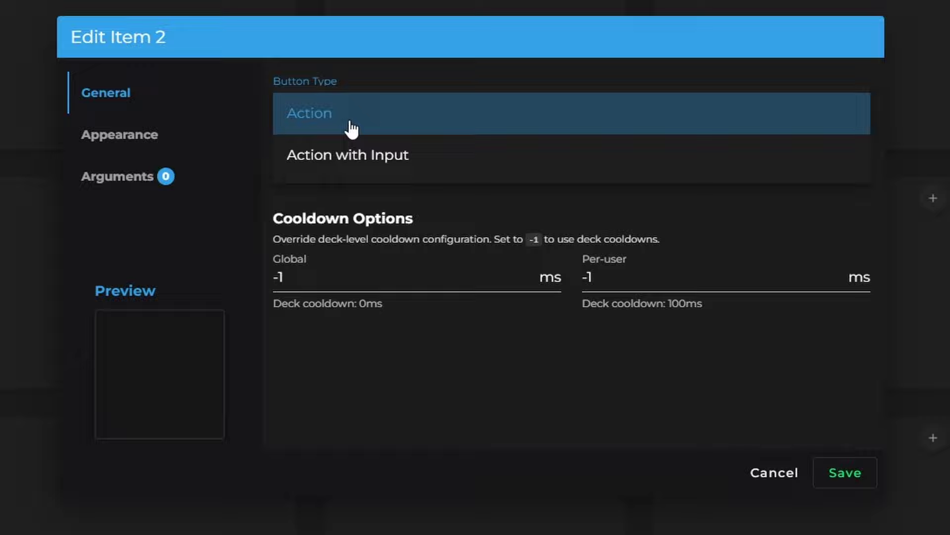
{"action": "left_click", "coordinate": [370, 158]}
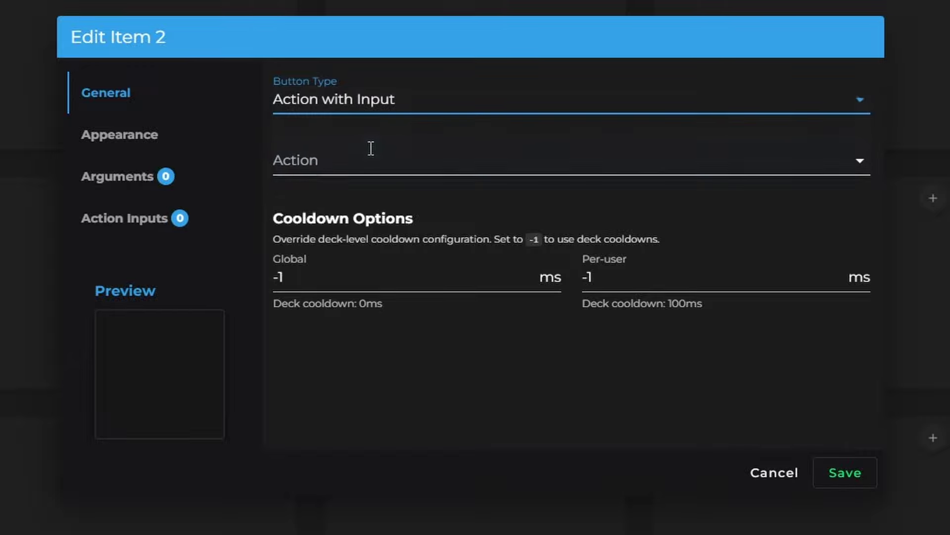
{"action": "left_click", "coordinate": [130, 231]}
{"action": "left_click", "coordinate": [420, 104]}
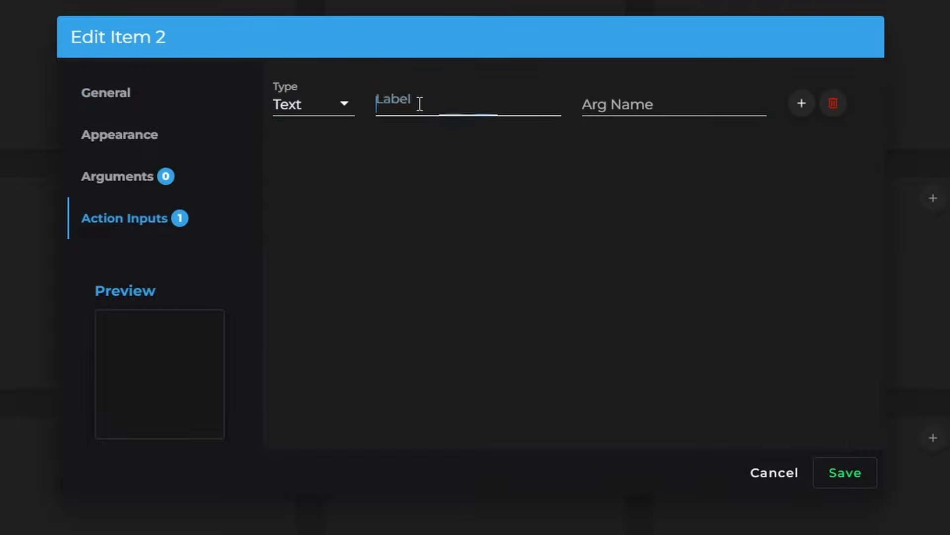
{"action": "left_click", "coordinate": [710, 99]}
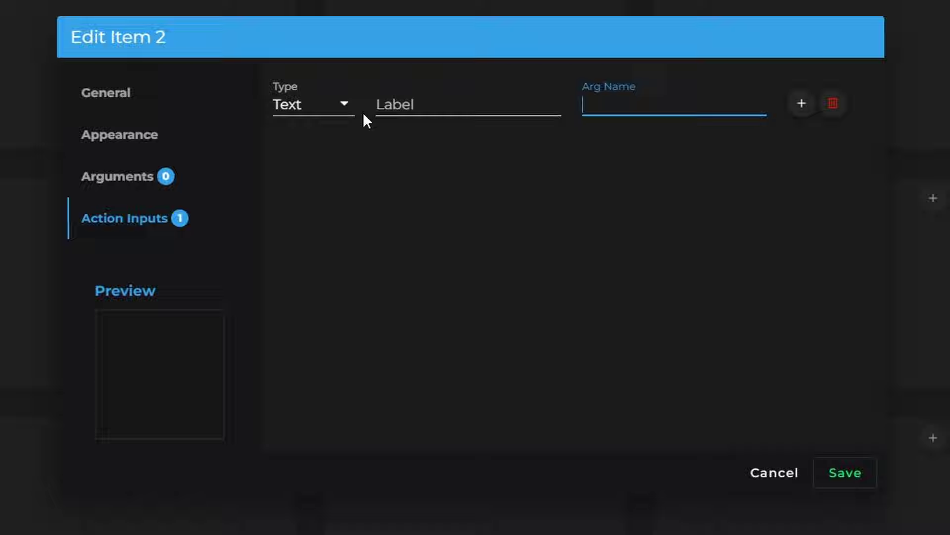
{"action": "left_click", "coordinate": [137, 104]}
{"action": "left_click", "coordinate": [444, 112]}
{"action": "left_click", "coordinate": [392, 118]}
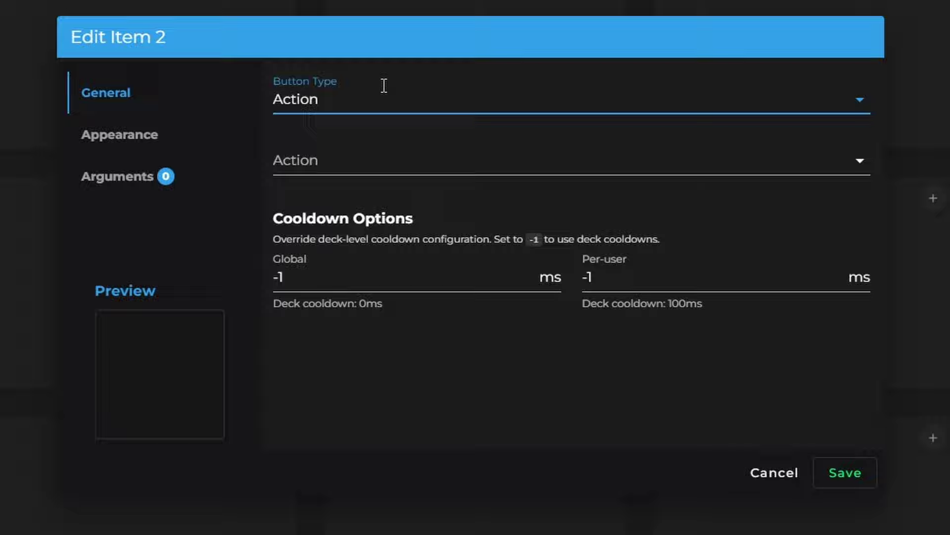
Step: Assign the Reset Elgato Camera action from the OBS Controls group to the deck button
{"action": "left_click", "coordinate": [382, 160]}
{"action": "scroll", "coordinate": [462, 208], "scroll_direction": "down", "scroll_amount": 5}
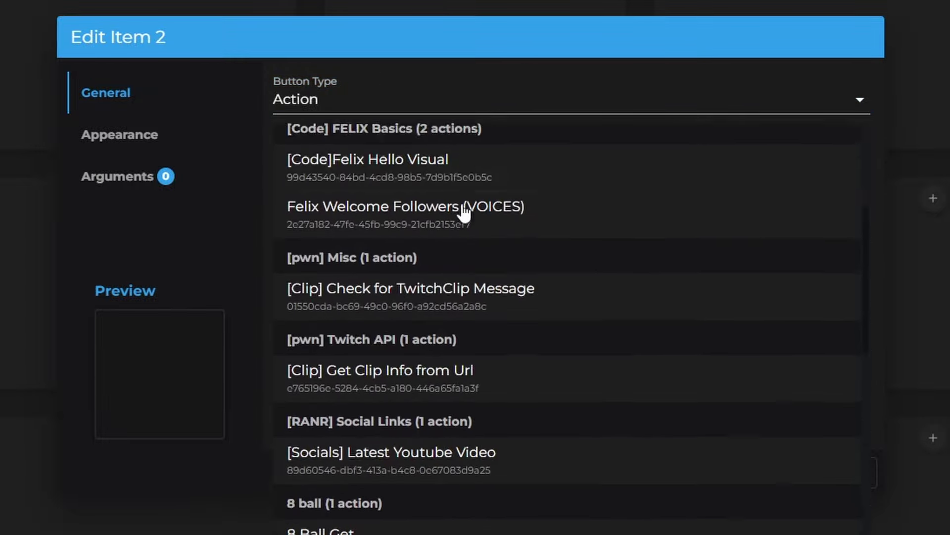
{"action": "scroll", "coordinate": [464, 213], "scroll_direction": "down", "scroll_amount": 20}
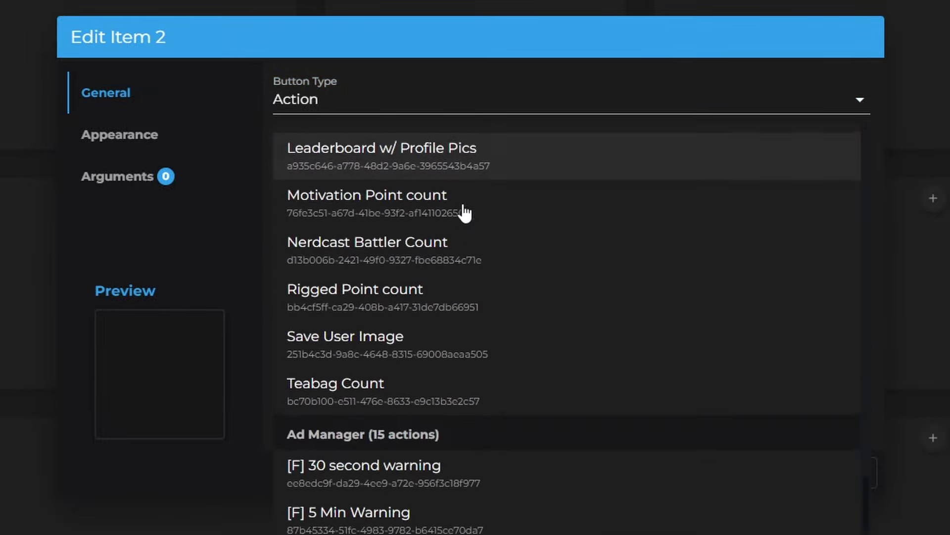
{"action": "scroll", "coordinate": [463, 213], "scroll_direction": "down", "scroll_amount": 20}
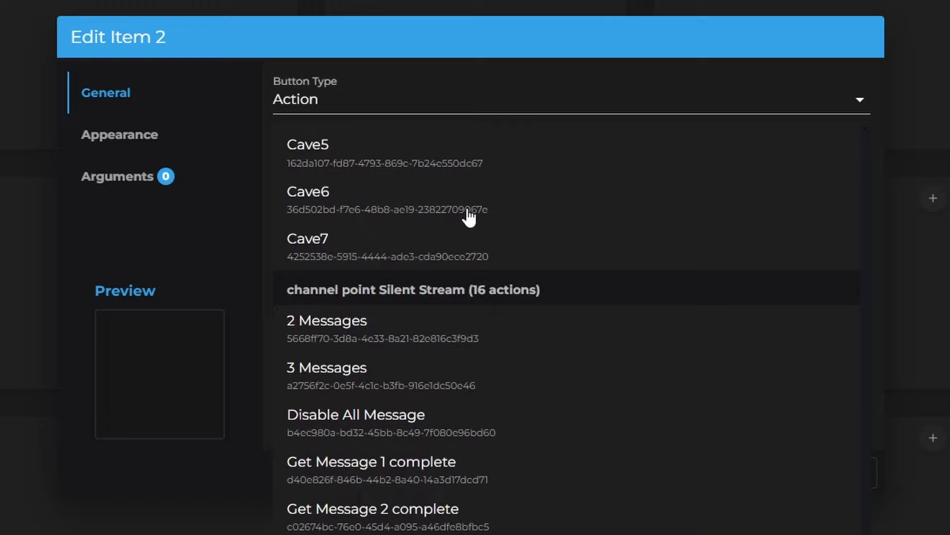
{"action": "scroll", "coordinate": [469, 216], "scroll_direction": "down", "scroll_amount": 20}
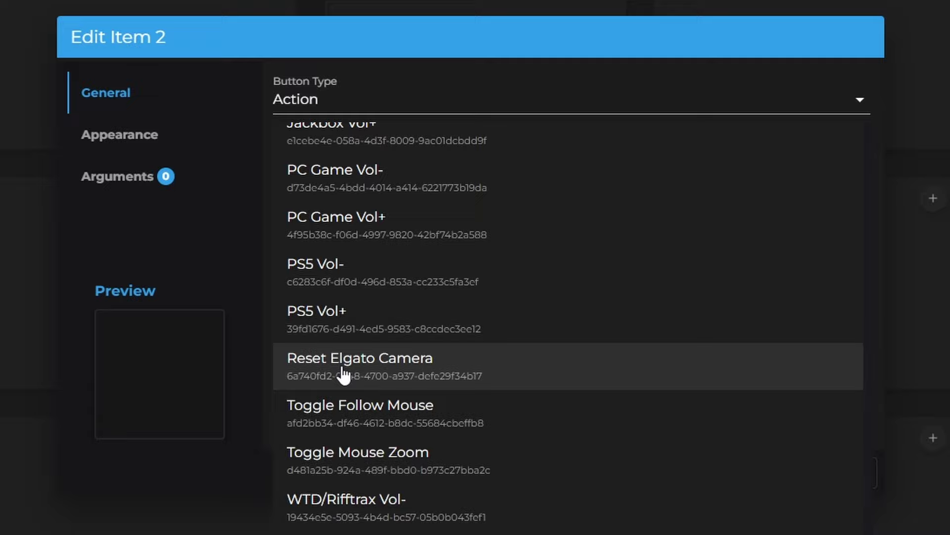
{"action": "left_click", "coordinate": [343, 372]}
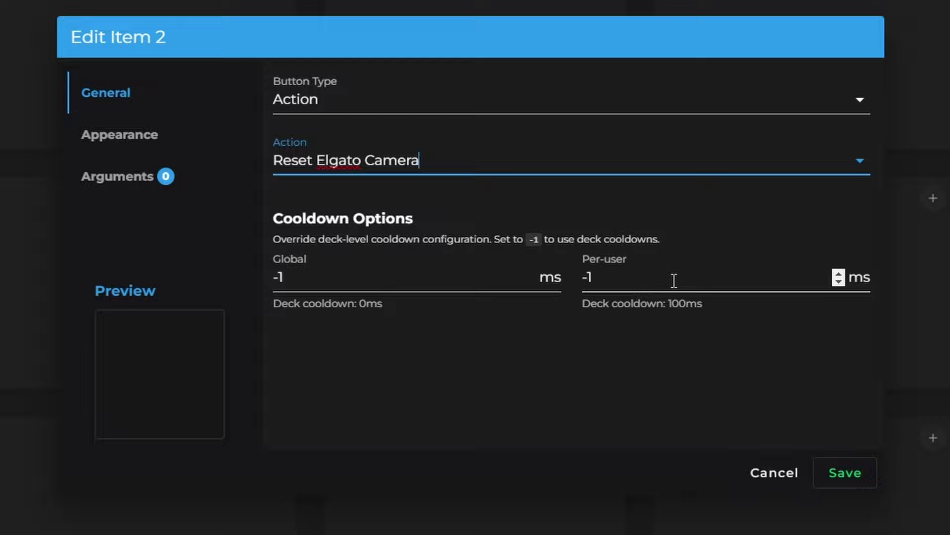
Step: Set the deck button's displayed text to "Reset Camera" in its appearance settings
{"action": "left_click", "coordinate": [147, 143]}
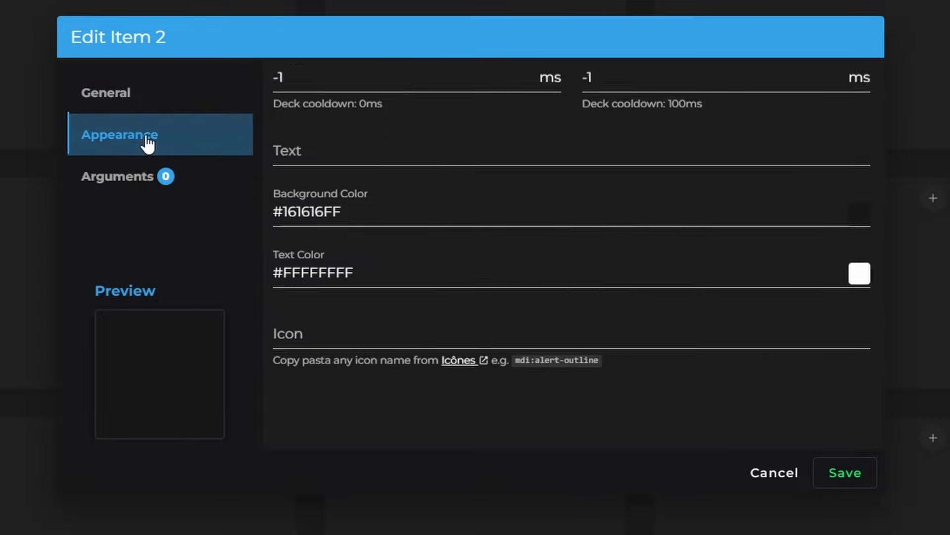
{"action": "left_click", "coordinate": [322, 106]}
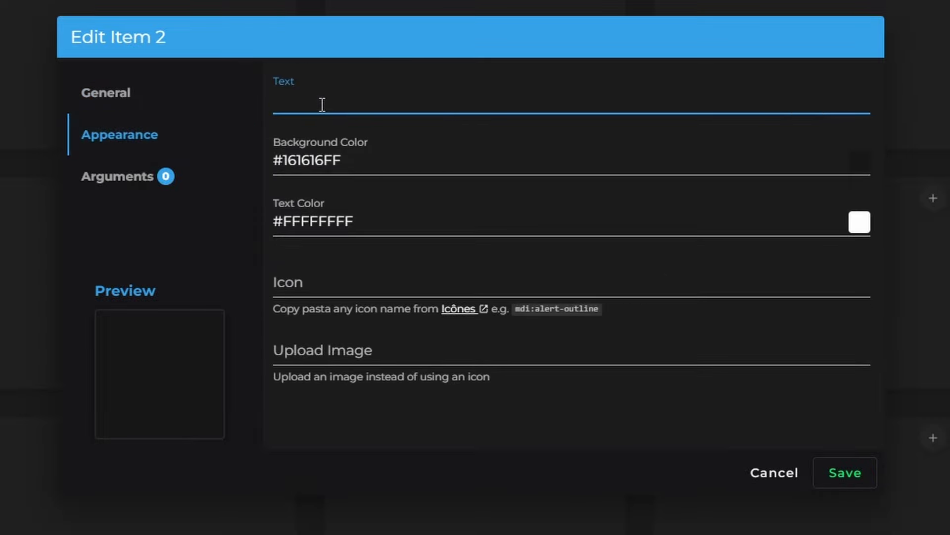
{"action": "type", "text": "Rese"}
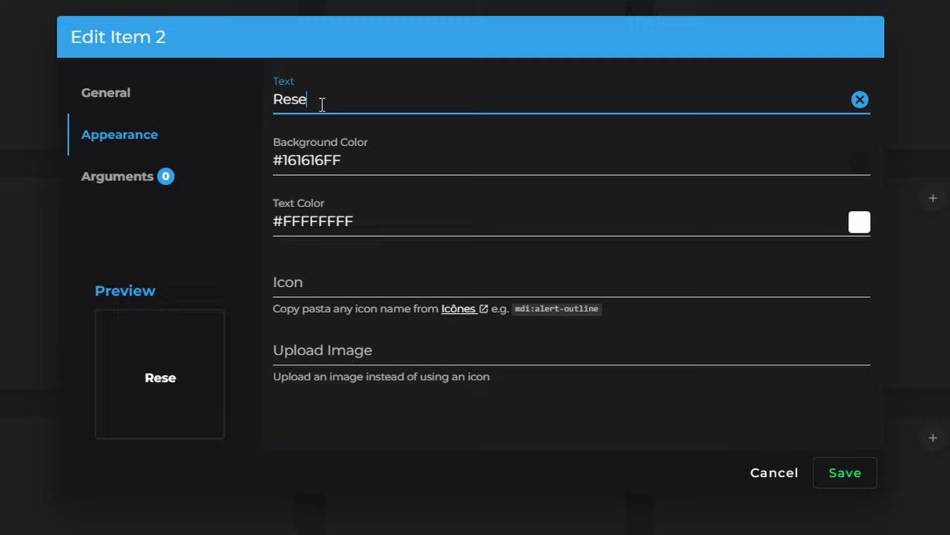
{"action": "type", "text": "t Camera"}
Step: Set the button's background color to red #FF0000FF and its text color to black #000000FF
{"action": "left_click", "coordinate": [855, 158]}
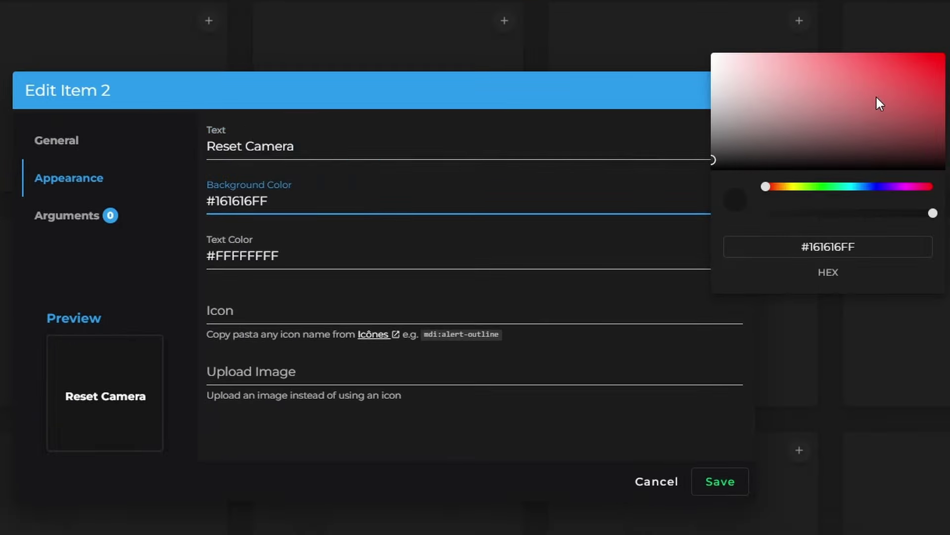
{"action": "left_click_drag", "start_coordinate": [875, 95], "coordinate": [946, 51]}
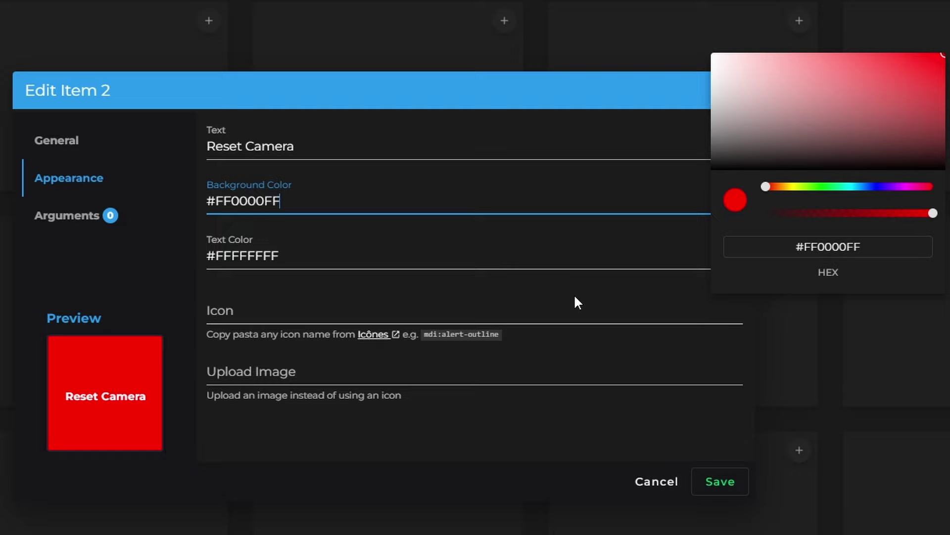
{"action": "left_click", "coordinate": [424, 261]}
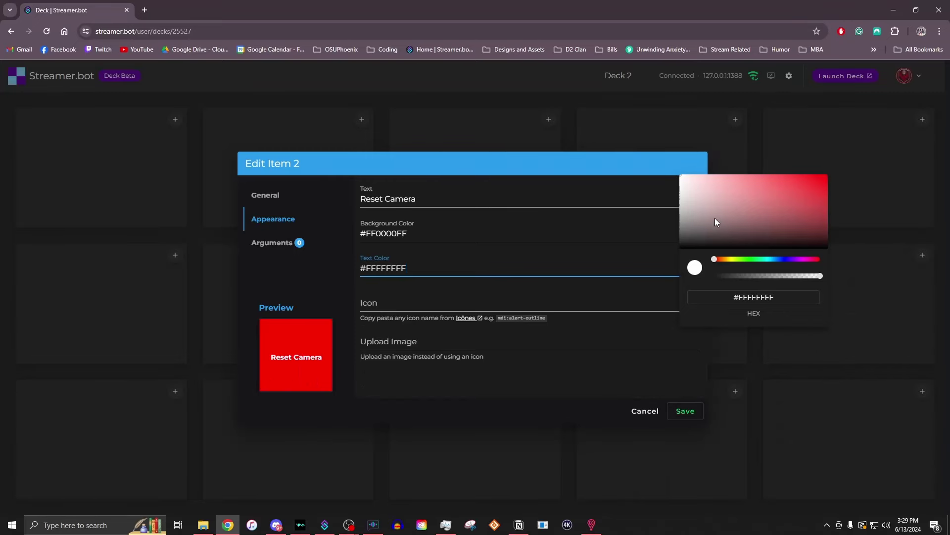
{"action": "mouse_move", "coordinate": [716, 218]}
{"action": "left_mouse_down"}
{"action": "mouse_move", "coordinate": [697, 195]}
{"action": "mouse_move", "coordinate": [708, 195]}
{"action": "mouse_move", "coordinate": [671, 257]}
{"action": "left_mouse_up"}
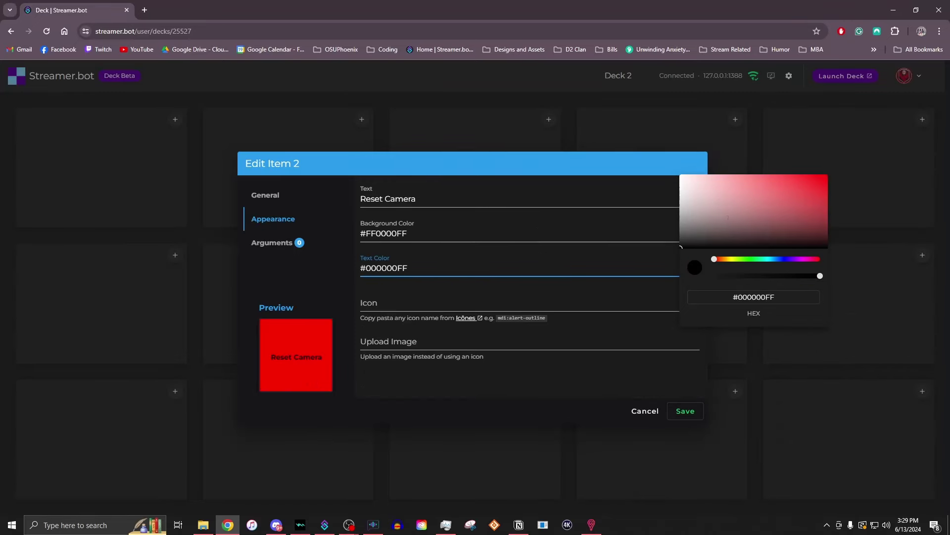
Step: Open the Icônes icon library linked from the button's icon setting and go to the Material Design Icons collection
{"action": "left_click", "coordinate": [420, 303]}
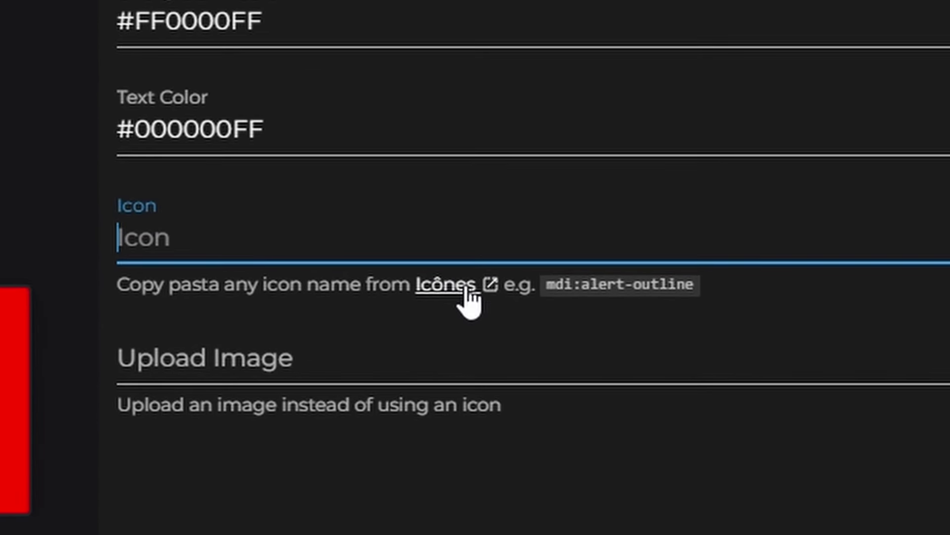
{"action": "left_click", "coordinate": [467, 290]}
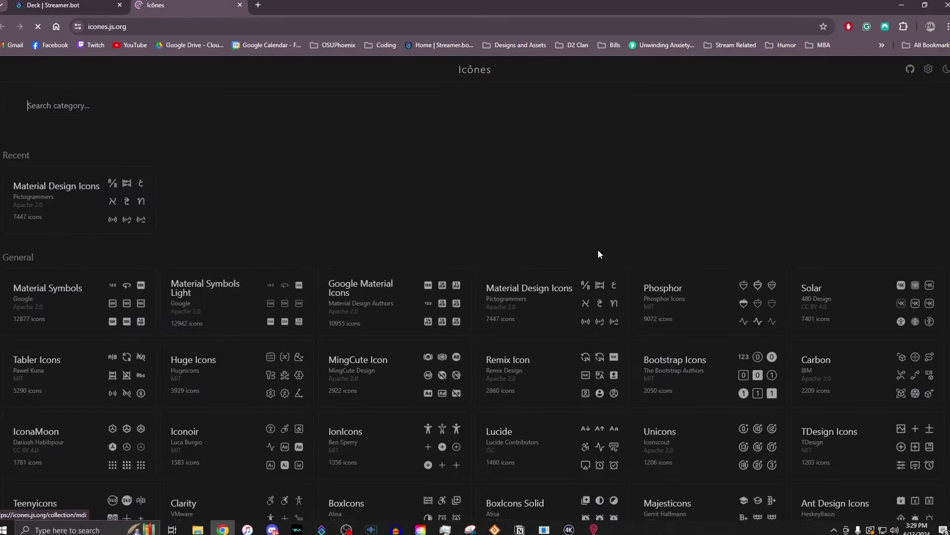
{"action": "scroll", "coordinate": [580, 288], "scroll_direction": "down", "scroll_amount": 3}
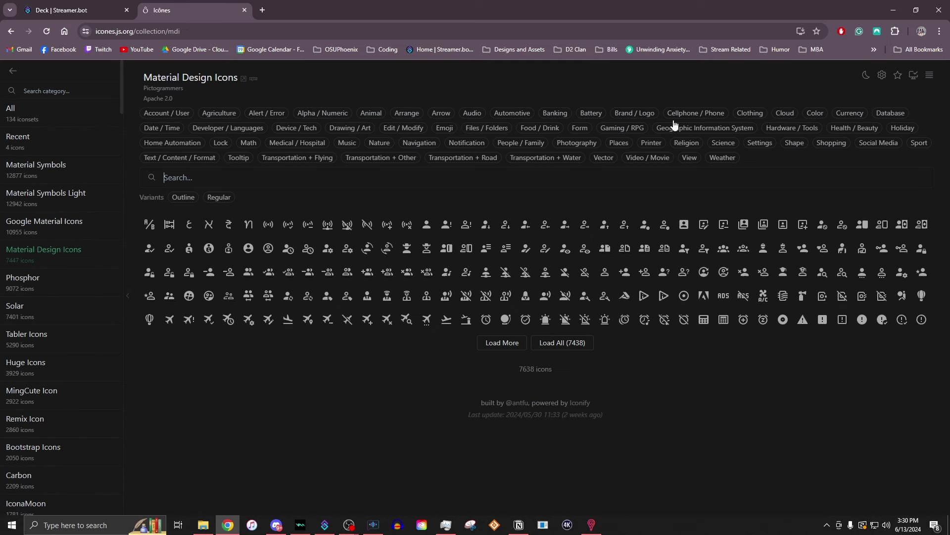
Step: Browse the Gaming / RPG, Social Media and Settings categories of the Material Design Icons collection
{"action": "left_click", "coordinate": [622, 128]}
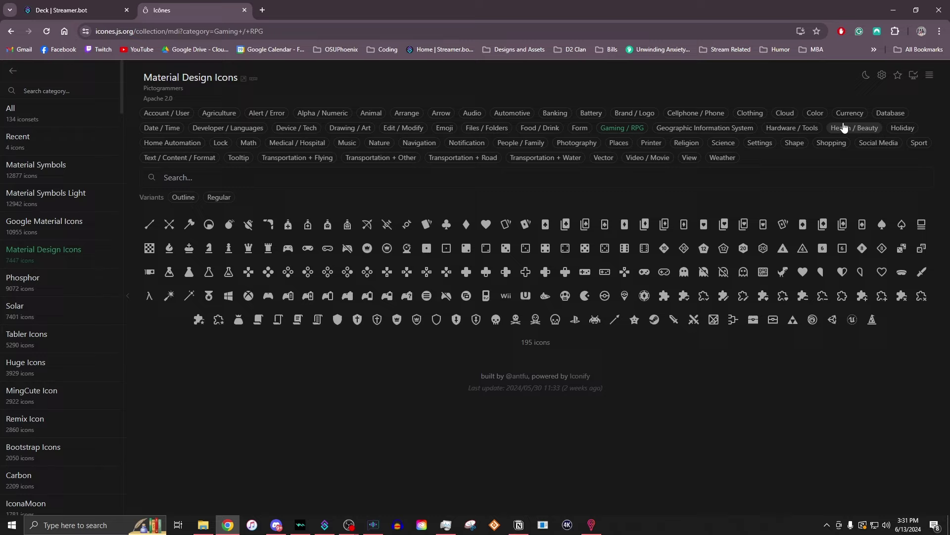
{"action": "left_click", "coordinate": [877, 148]}
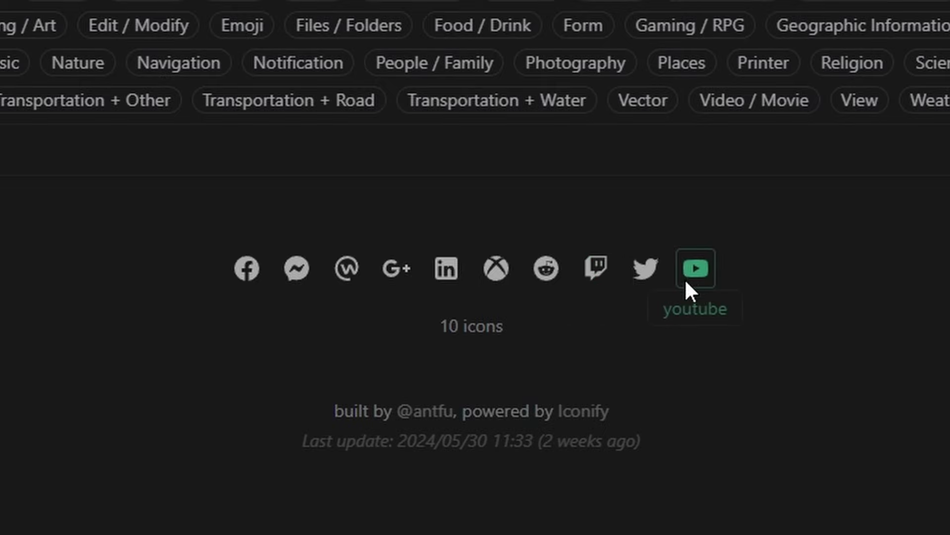
{"action": "left_click", "coordinate": [903, 80]}
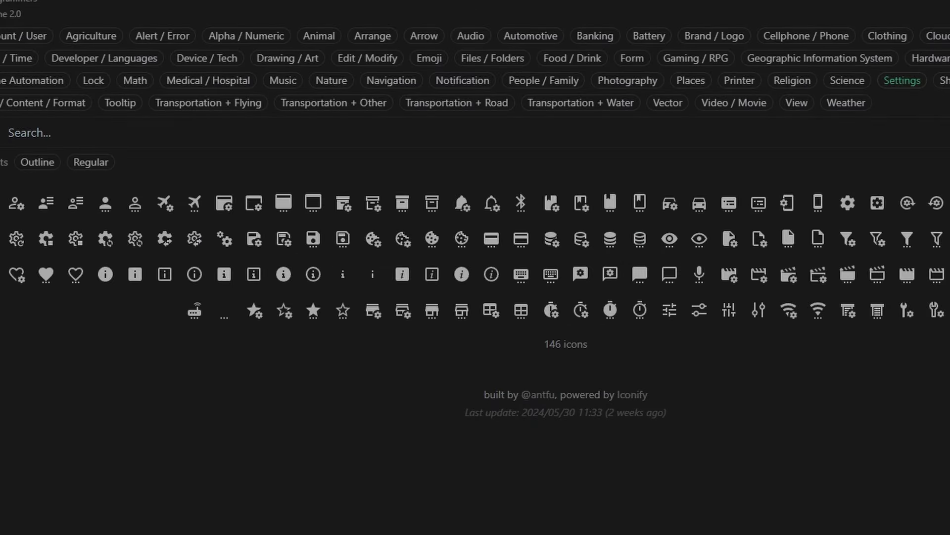
Step: Copy the camera-gopro icon name from the Device / Tech category and set the deck button's icon to mdi:camera-gopro
{"action": "left_click", "coordinate": [792, 35]}
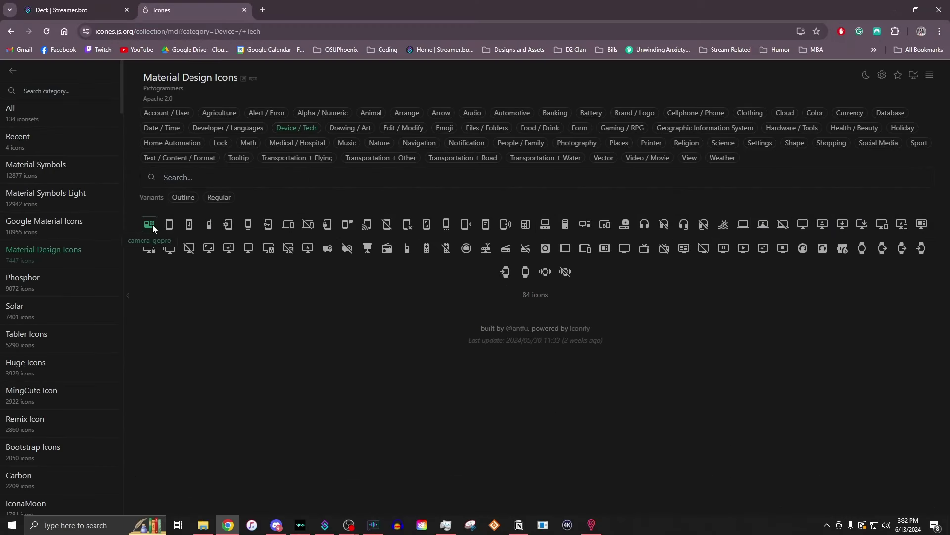
{"action": "left_click", "coordinate": [150, 225]}
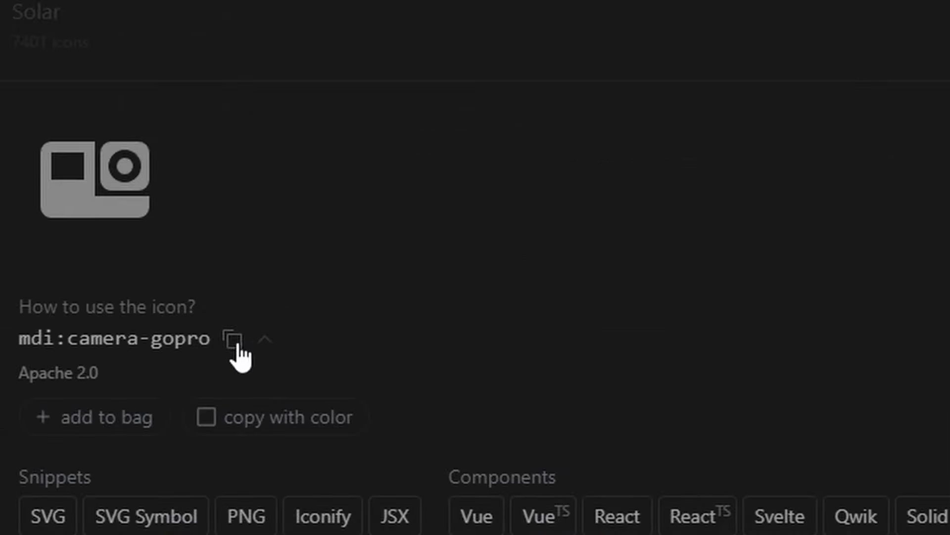
{"action": "left_click", "coordinate": [234, 341]}
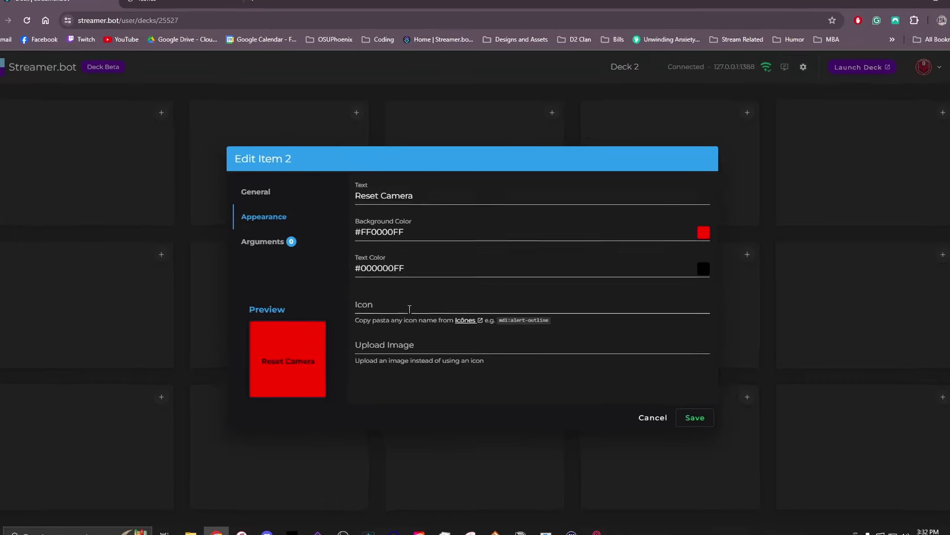
{"action": "left_click", "coordinate": [410, 308]}
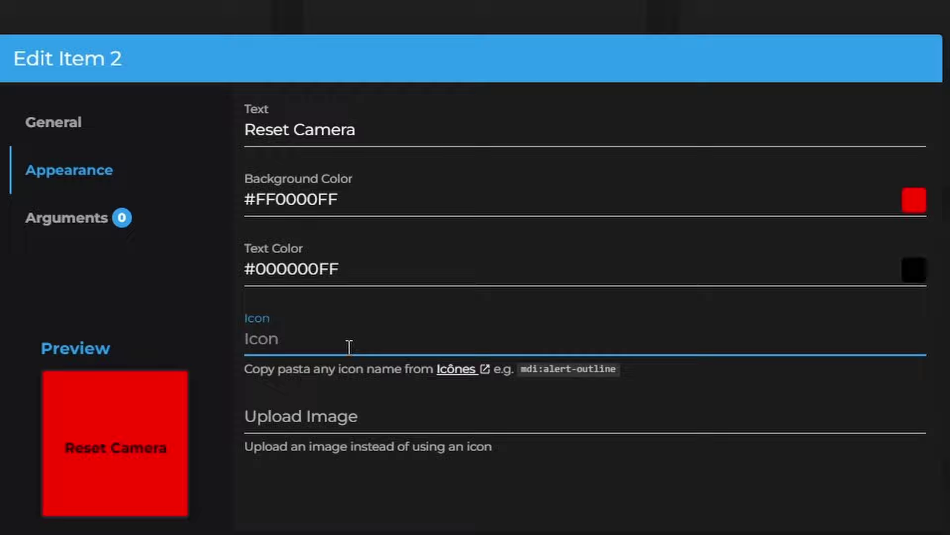
{"action": "key", "text": "ctrl+v"}
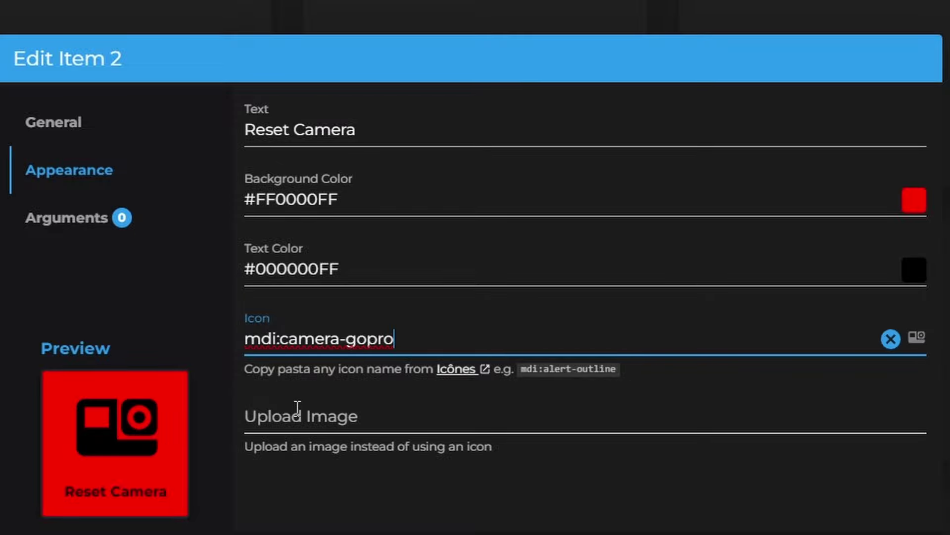
Step: View the button's image upload picker without choosing a file, and show a blank name and value row in its arguments
{"action": "left_click", "coordinate": [324, 420]}
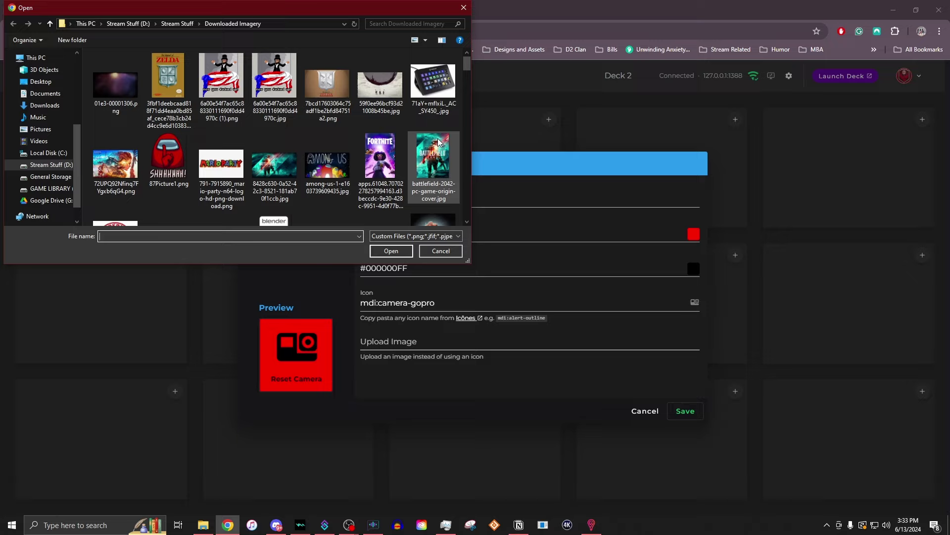
{"action": "left_click", "coordinate": [440, 251]}
{"action": "left_click", "coordinate": [272, 243]}
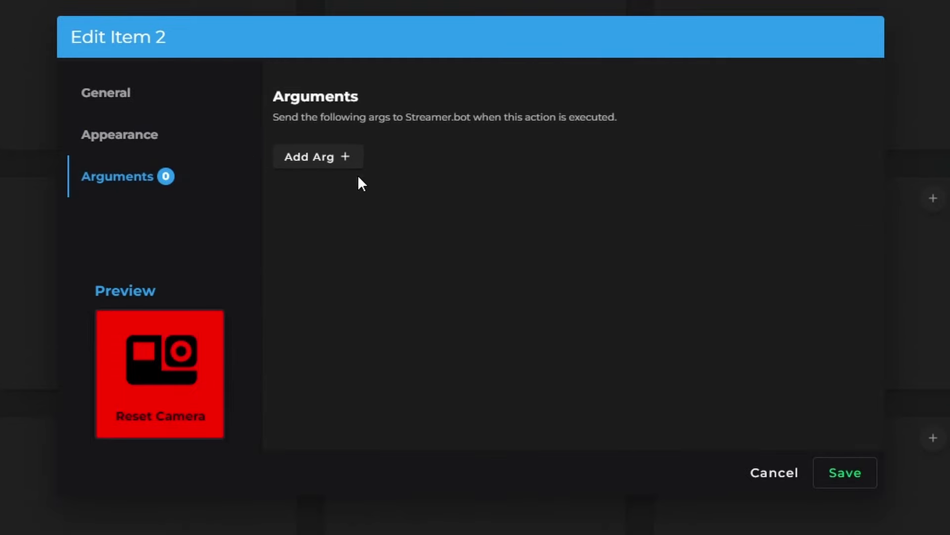
{"action": "left_click", "coordinate": [359, 165]}
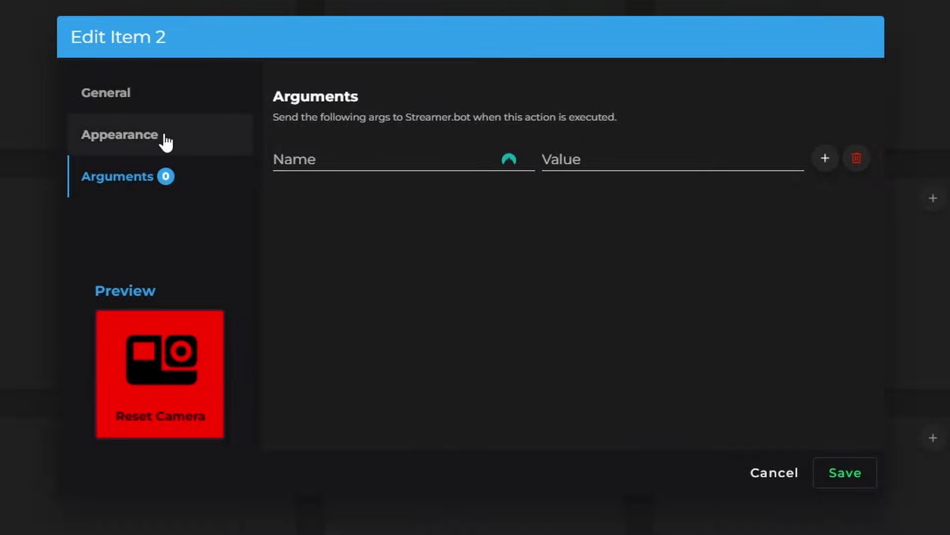
Step: Save the edited deck item and test the Reset Camera button on the deck
{"action": "left_click", "coordinate": [842, 475]}
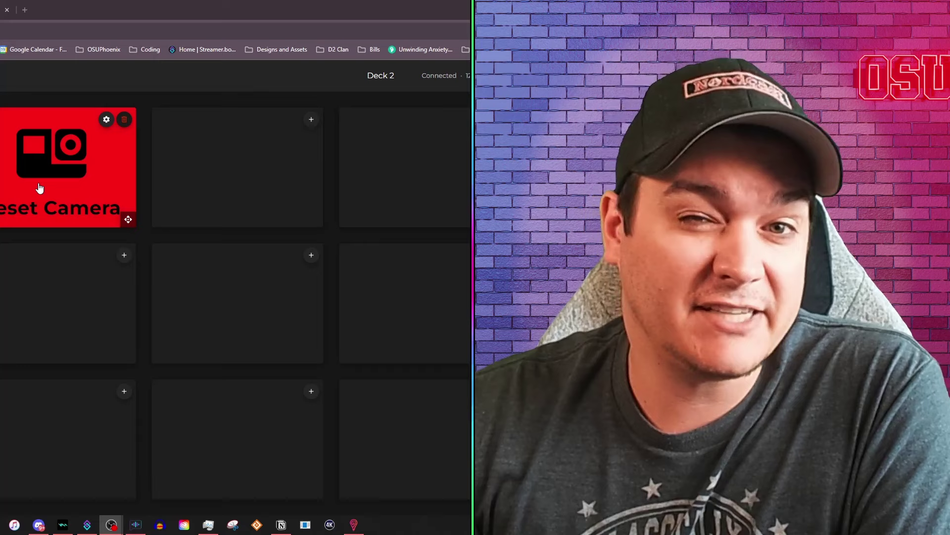
{"action": "left_click", "coordinate": [40, 187]}
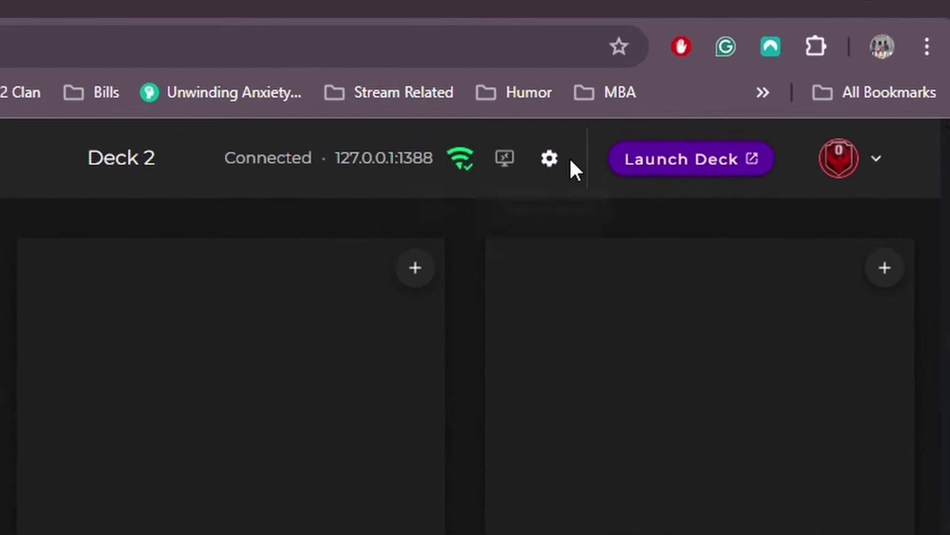
Step: Open the security options of Deck 2, try Public deck access and return it to Private
{"action": "left_click", "coordinate": [557, 158]}
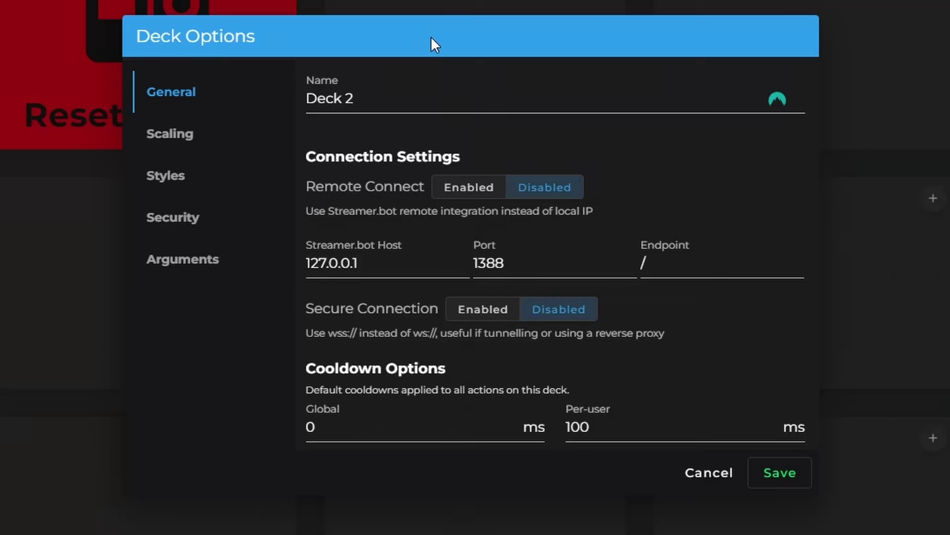
{"action": "left_click", "coordinate": [199, 233]}
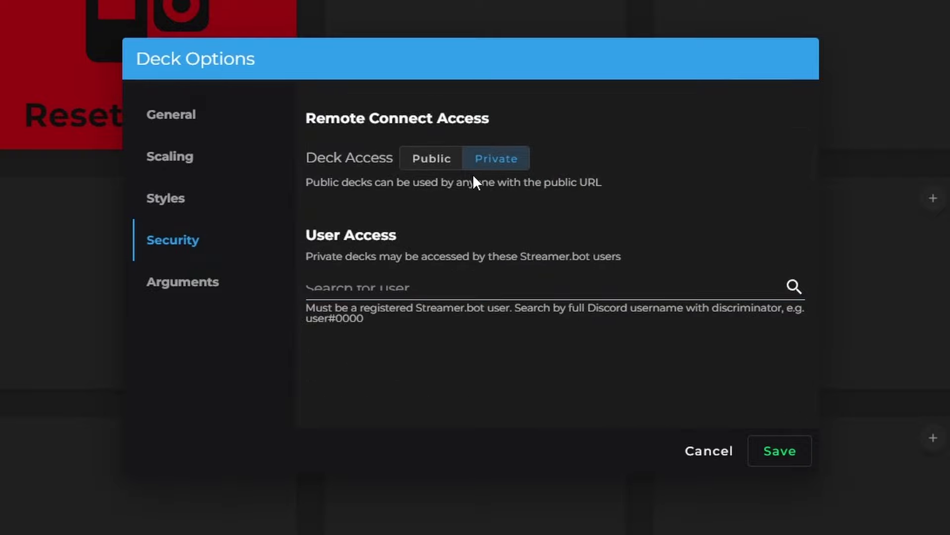
{"action": "left_click", "coordinate": [431, 167]}
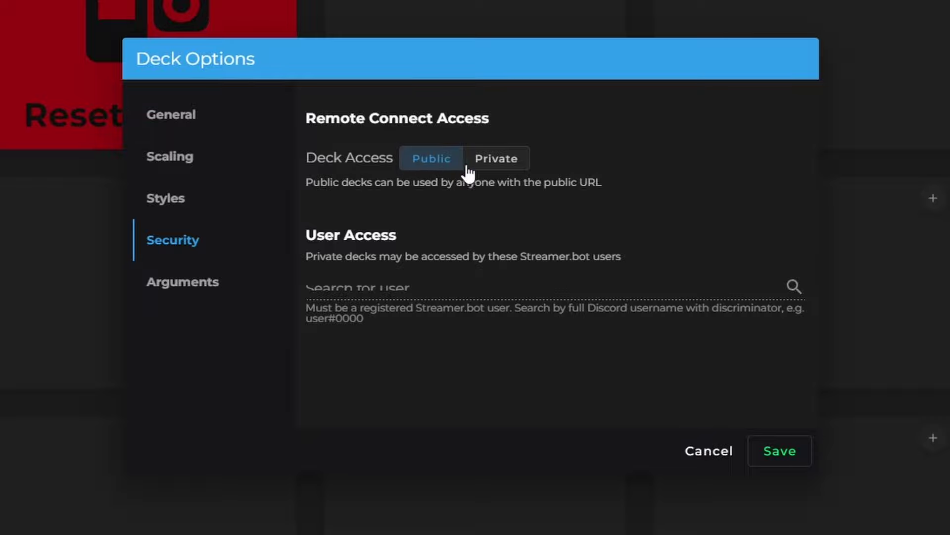
{"action": "left_click", "coordinate": [498, 165]}
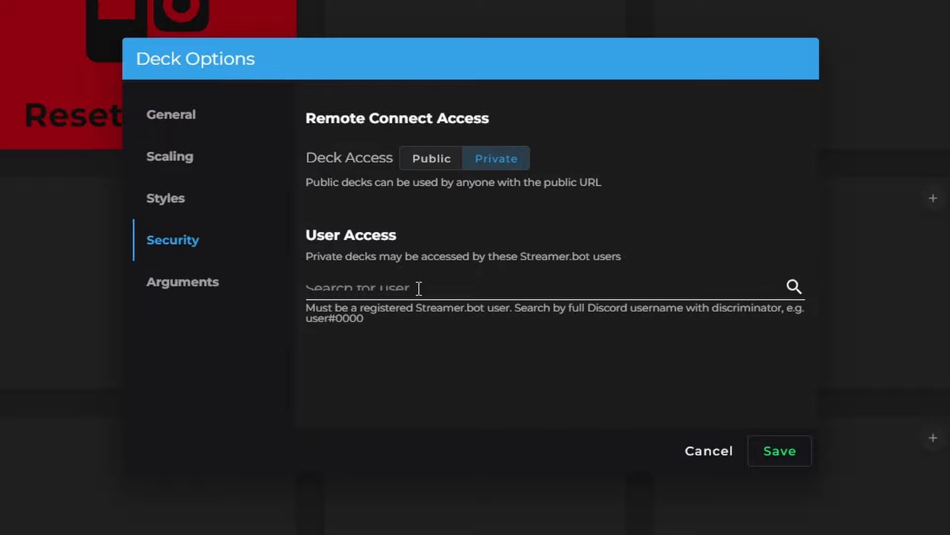
Step: Read the User Access note on which Streamer.bot users can be added and how to search for them by Discord username
{"action": "left_click_drag", "start_coordinate": [316, 308], "coordinate": [410, 307]}
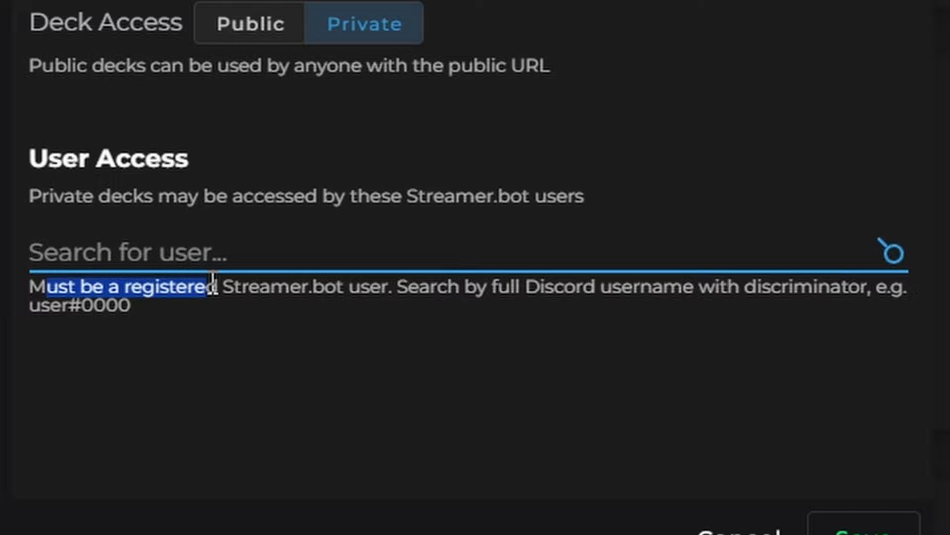
{"action": "left_click", "coordinate": [63, 333]}
{"action": "left_click_drag", "start_coordinate": [30, 291], "coordinate": [539, 324]}
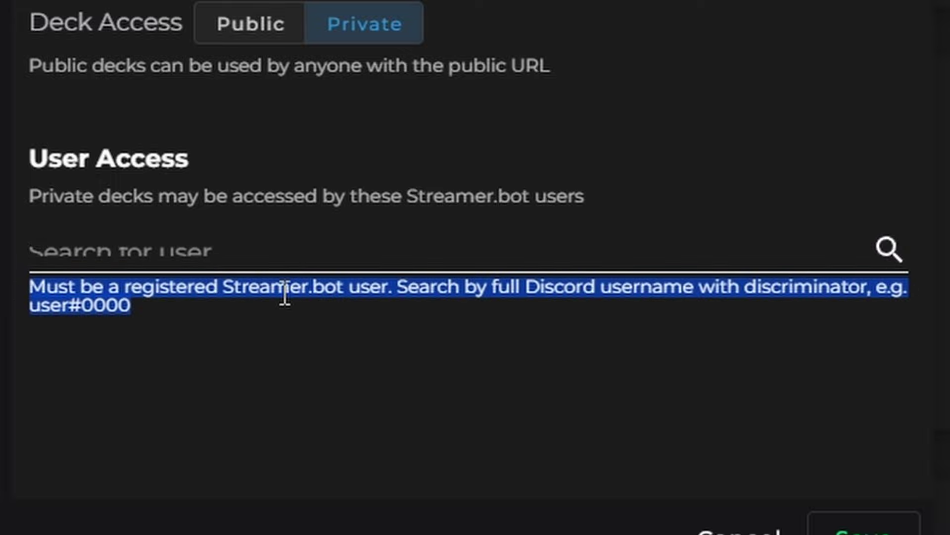
{"action": "left_click_drag", "start_coordinate": [371, 287], "coordinate": [394, 288]}
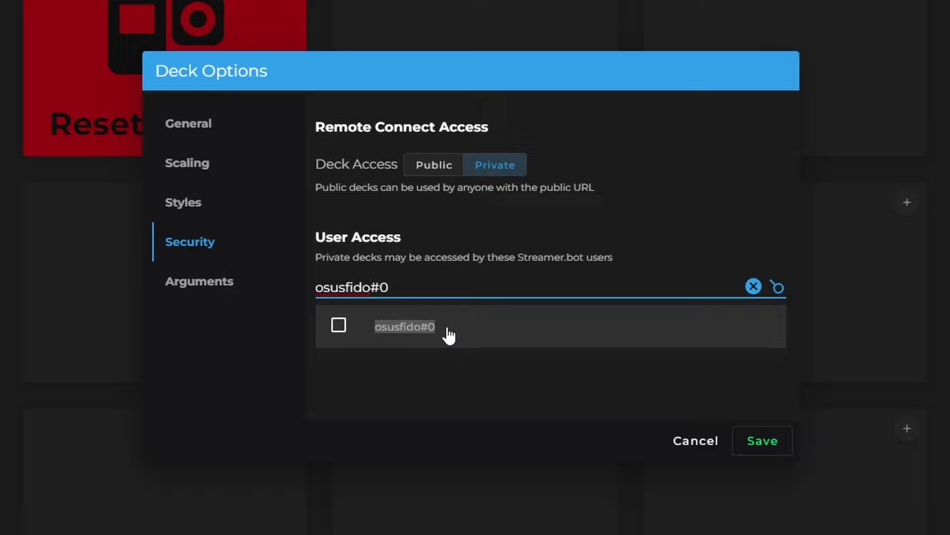
Step: Grant the second account's Discord username access to the private deck and save the deck options
{"action": "left_click", "coordinate": [340, 328]}
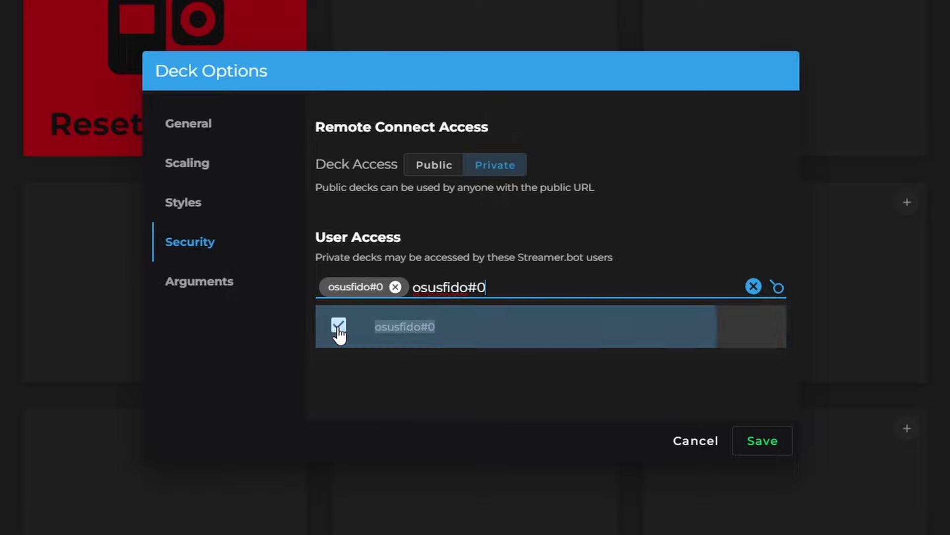
{"action": "left_click", "coordinate": [758, 442]}
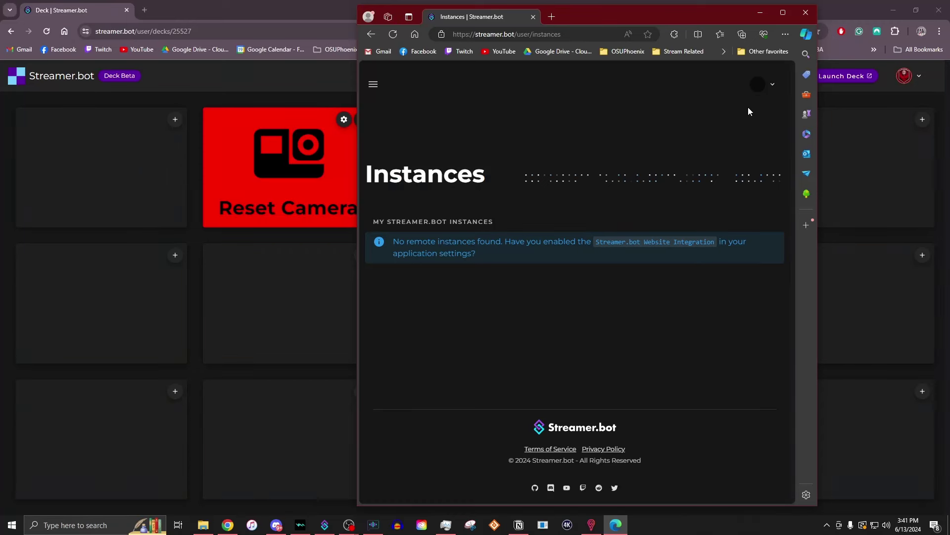
Step: In the Edge window signed in as the second account, open the shared private Deck 2 and run its Reset Camera button
{"action": "left_click", "coordinate": [765, 84]}
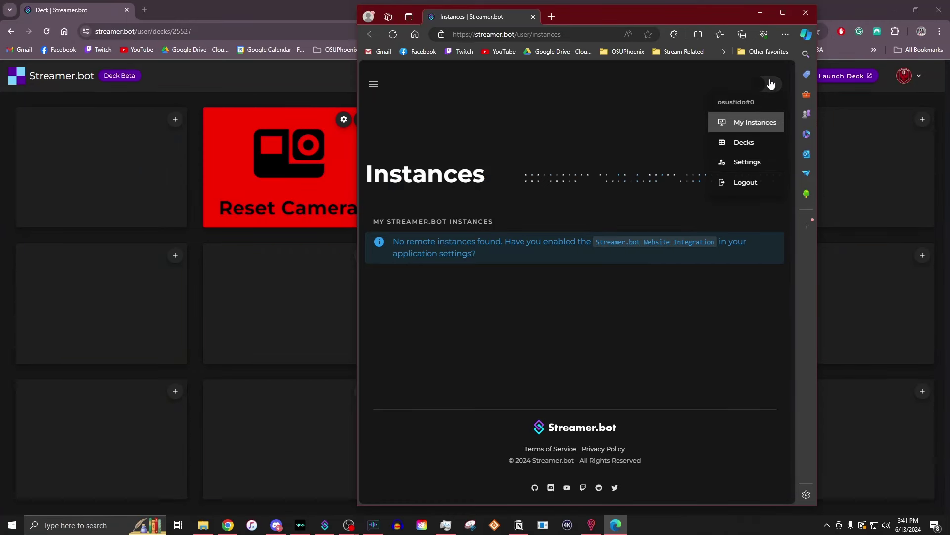
{"action": "left_click", "coordinate": [742, 143]}
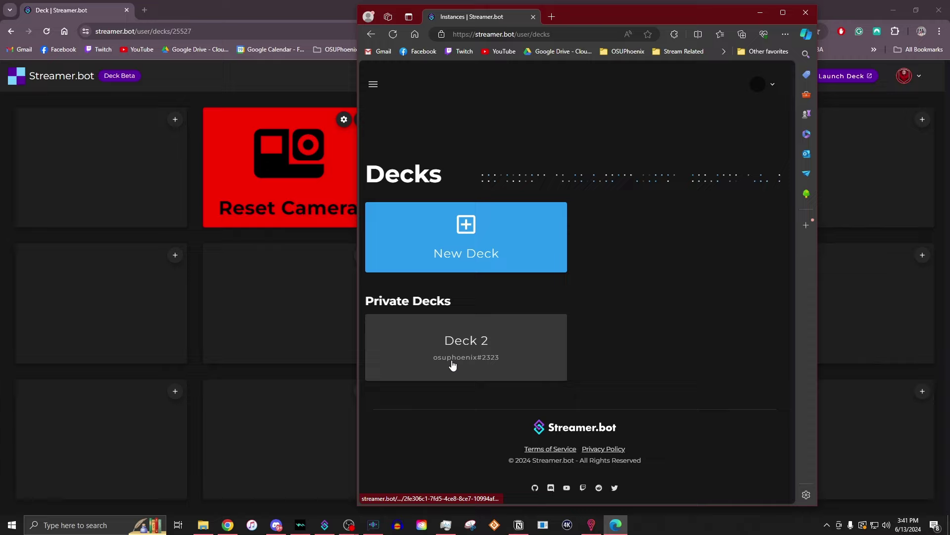
{"action": "left_click", "coordinate": [493, 355]}
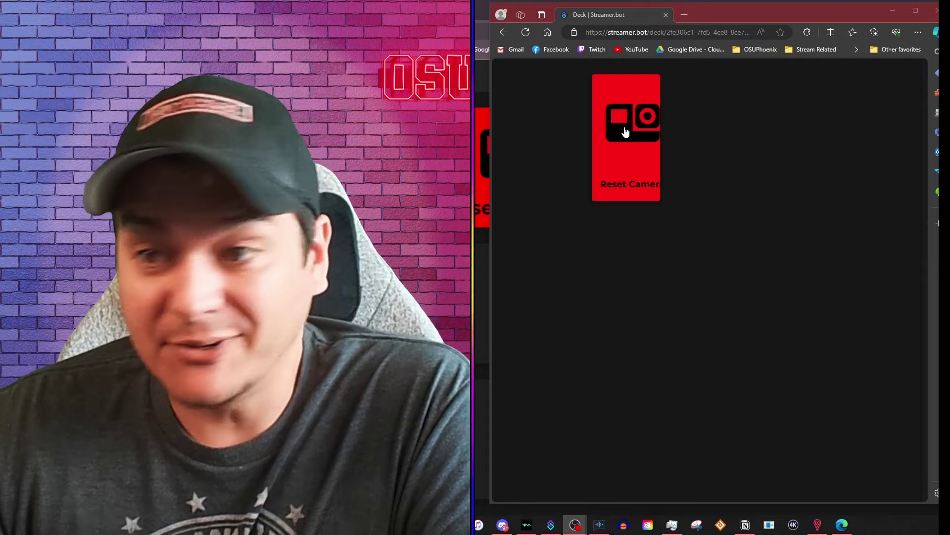
{"action": "left_click", "coordinate": [626, 132]}
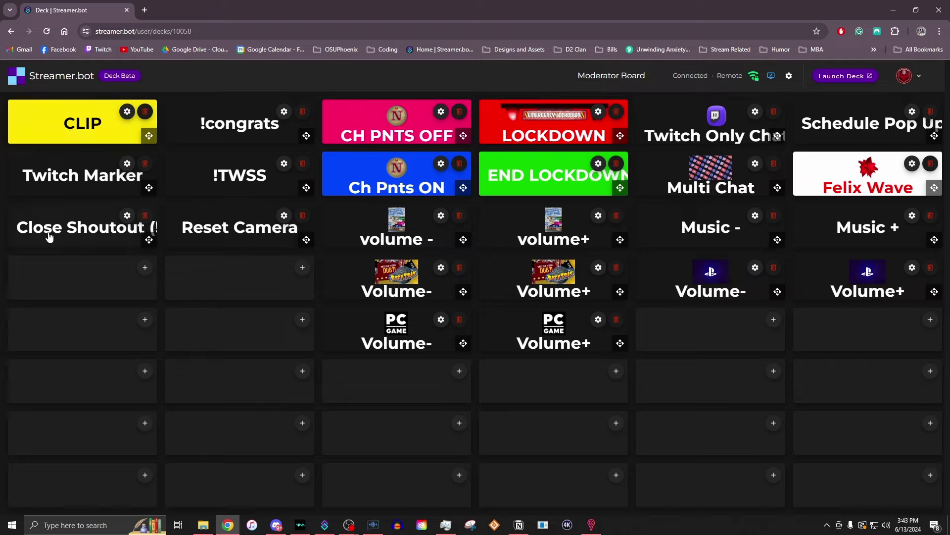
{"action": "left_click", "coordinate": [75, 231]}
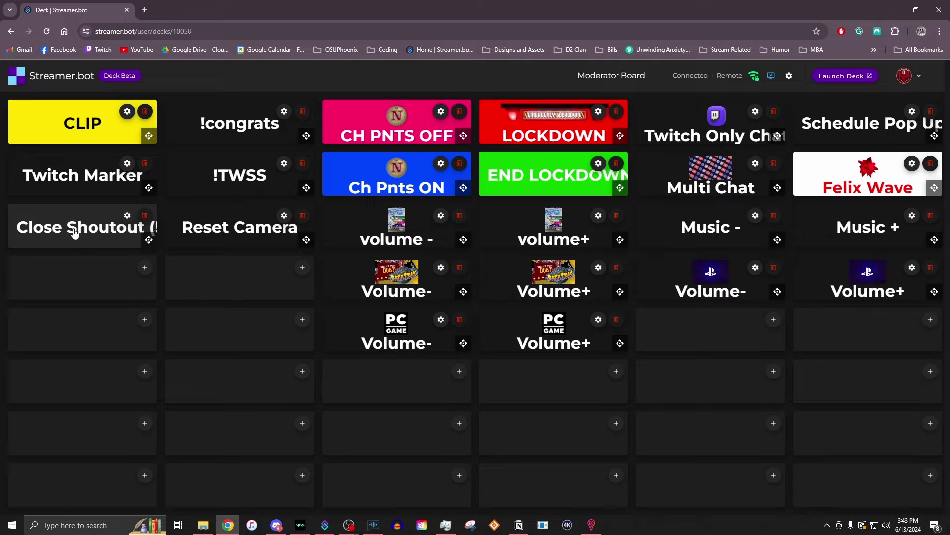
{"action": "left_click", "coordinate": [76, 232]}
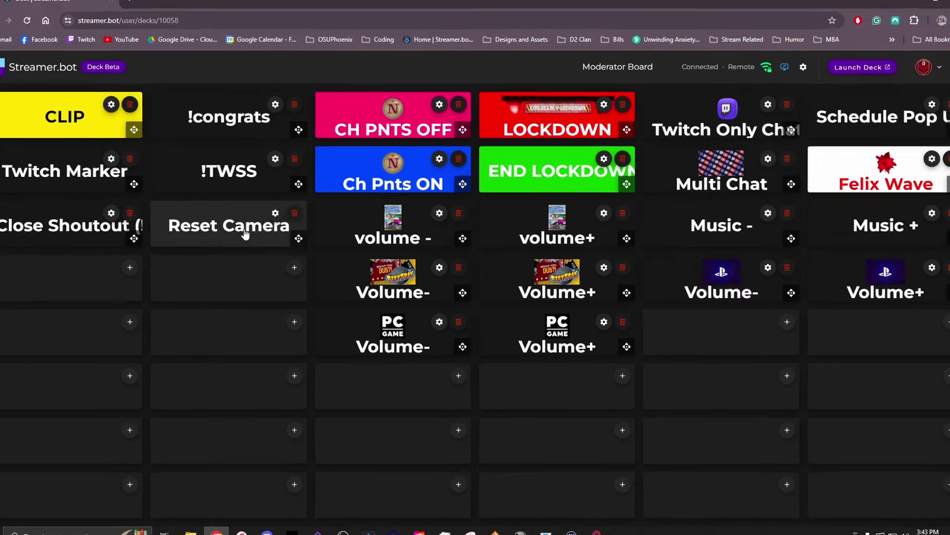